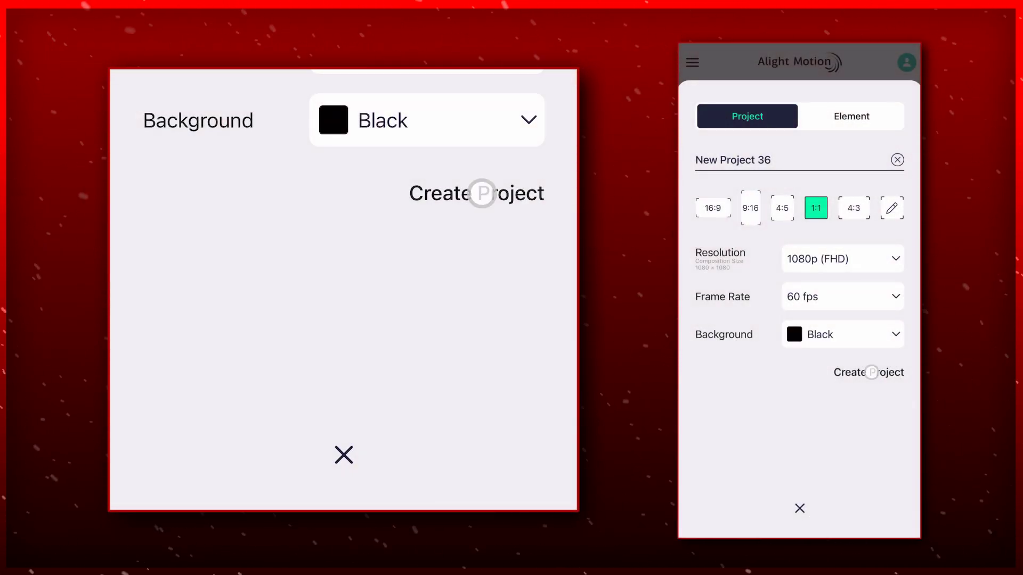
Create New Project 36 with the teal media clip as its first timeline layer.
click(482, 193)
click(544, 453)
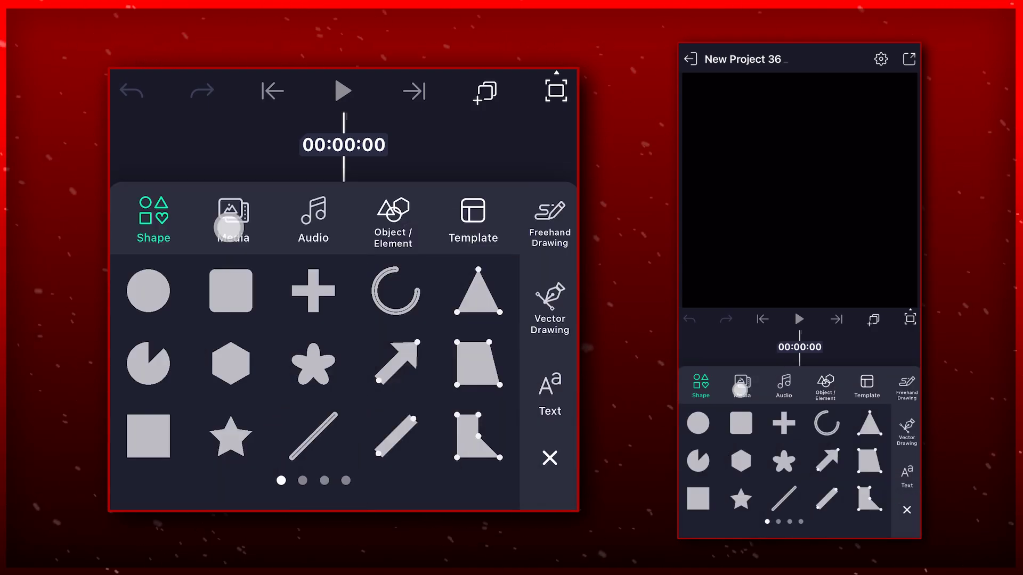
click(229, 228)
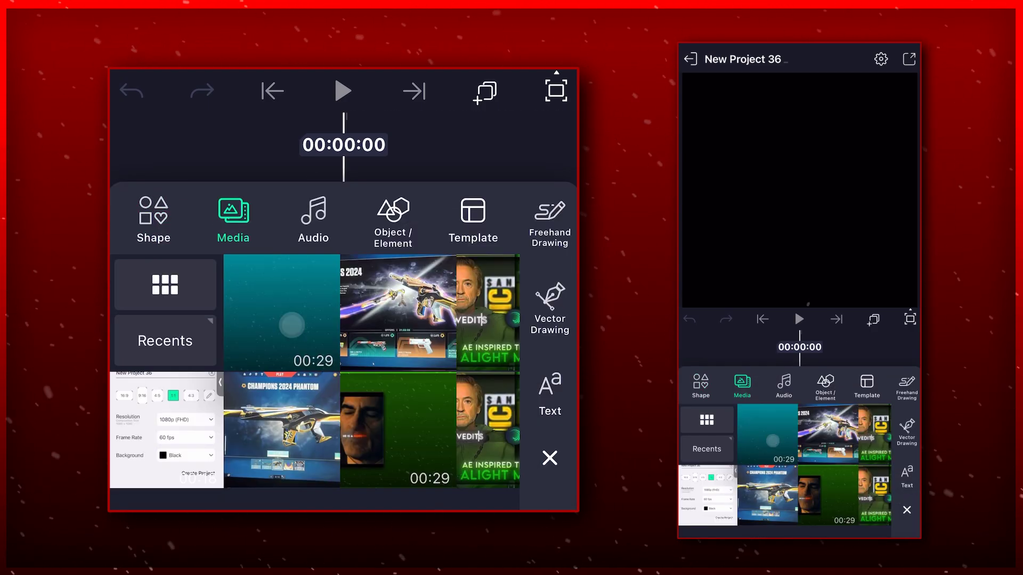
click(292, 325)
click(689, 59)
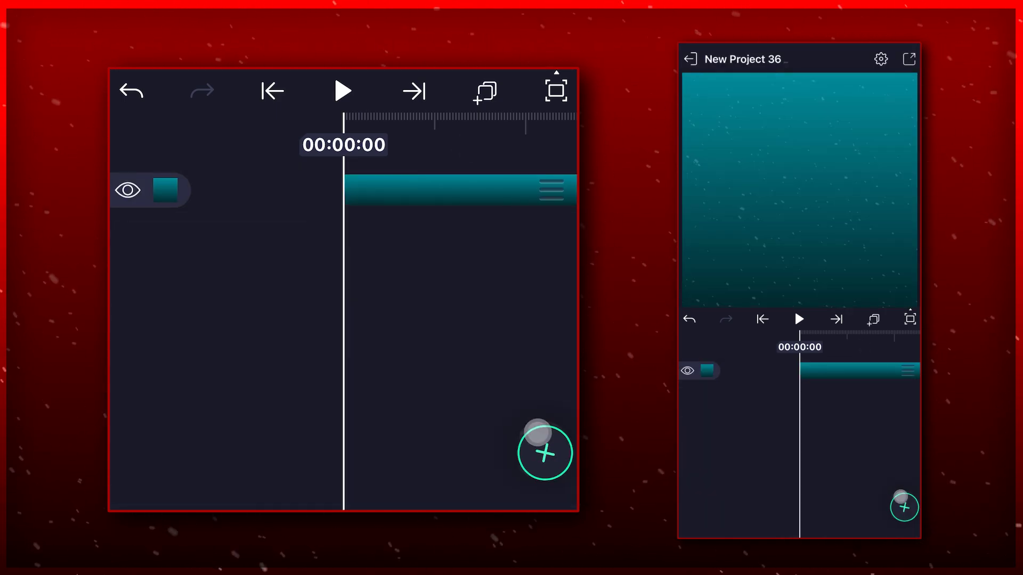
click(542, 450)
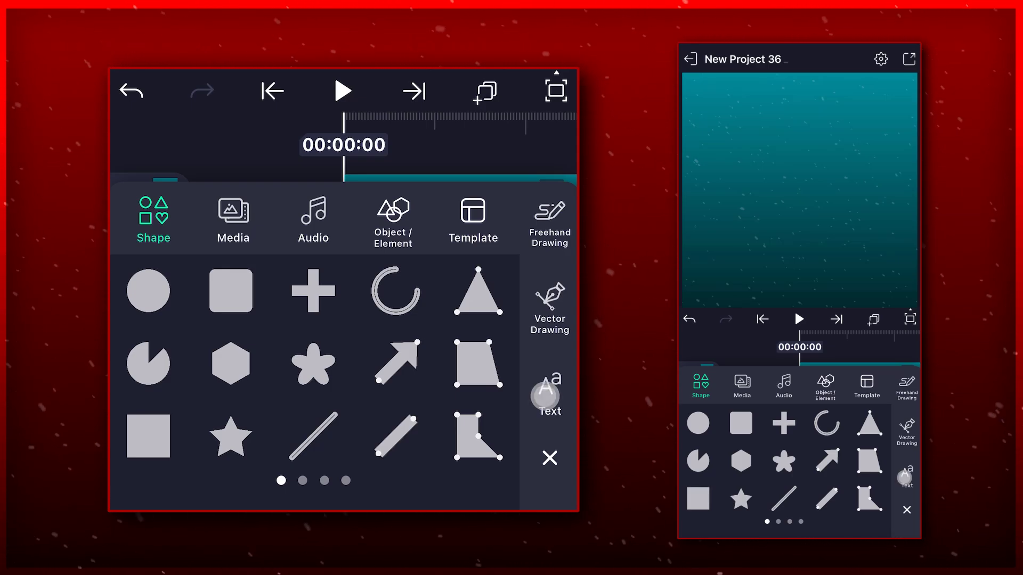
Add a text layer reading 'Today I will show you how to' / 'make this text effect'.
click(546, 396)
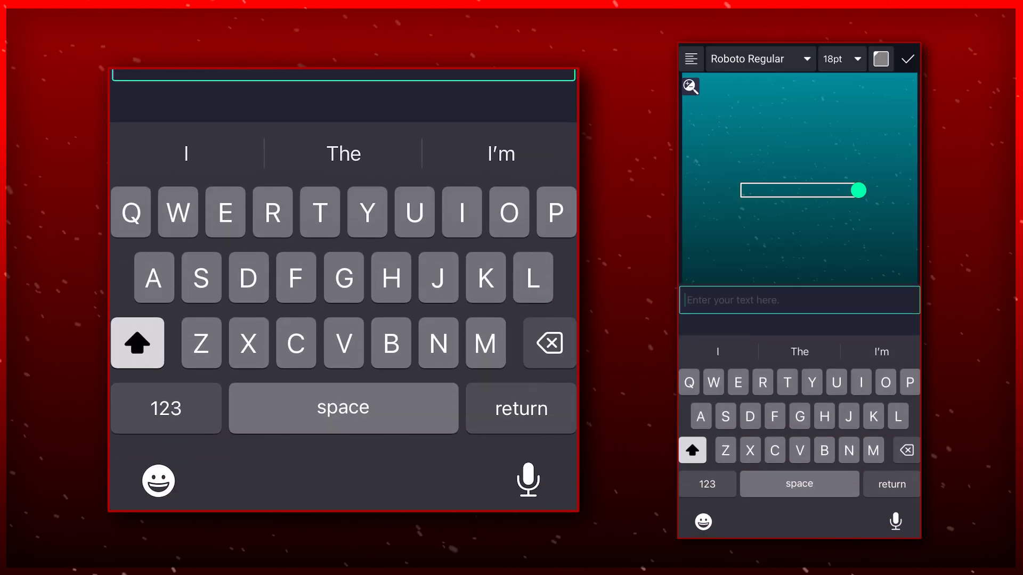
text(Today i wi)
key(BackSpace)
key(BackSpace)
key(BackSpace)
text(I will show t)
key(BackSpace)
text(you ho)
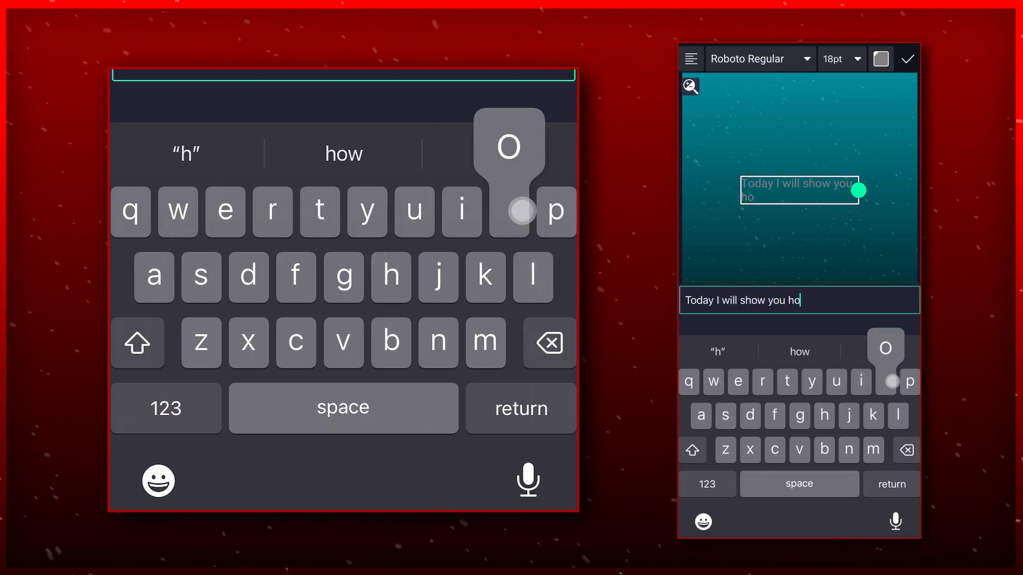
text(w to)
key(Return)
text(Mak)
key(BackSpace)
key(BackSpace)
key(BackSpace)
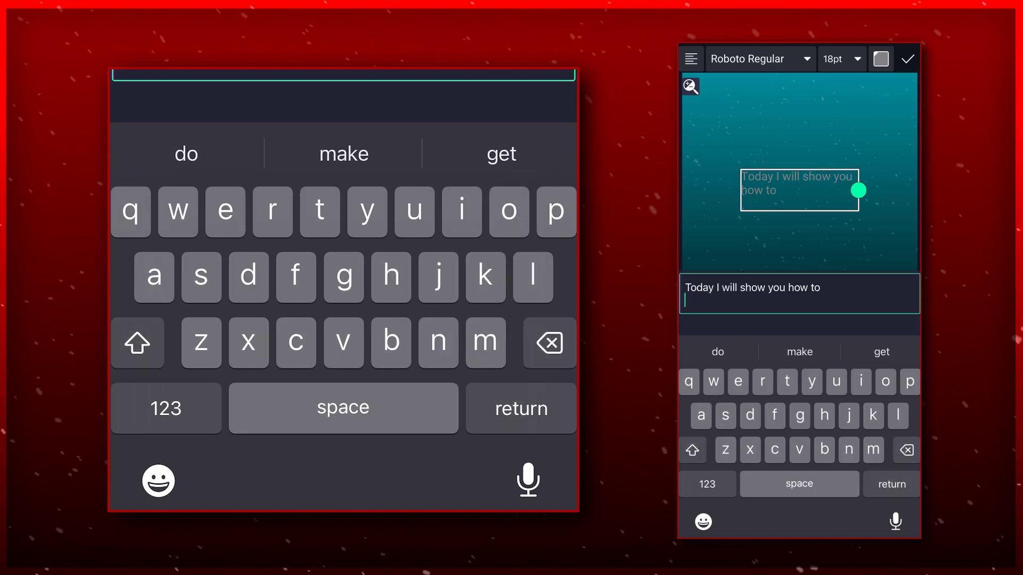
text(make this trxt)
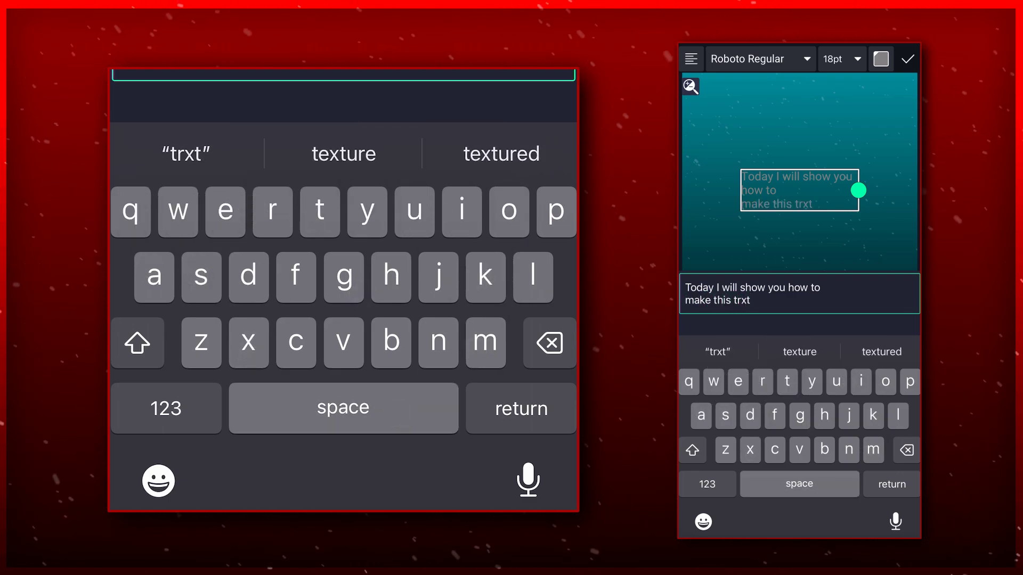
text(texture)
key(BackSpace)
key(BackSpace)
key(BackSpace)
key(BackSpace)
text(effect)
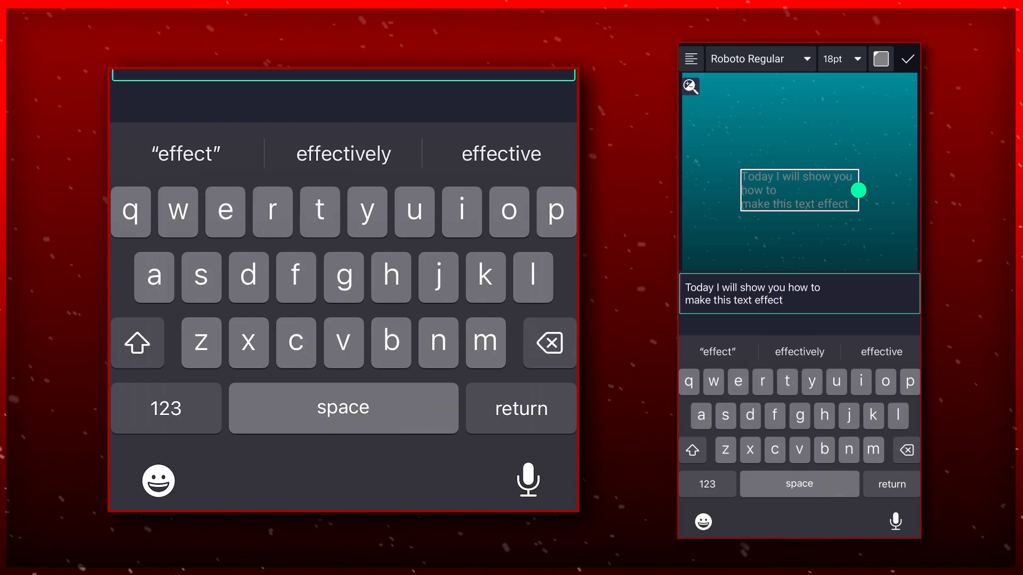
Centre-align and widen the text box, and set the font to FuturaNow Headline at 20pt.
click(692, 59)
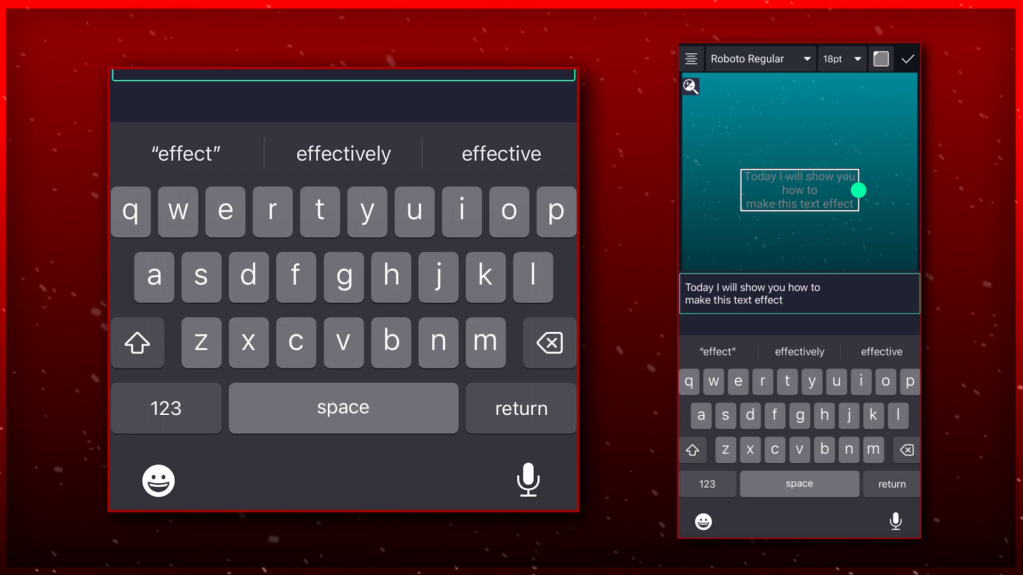
drag(861, 189, 885, 194)
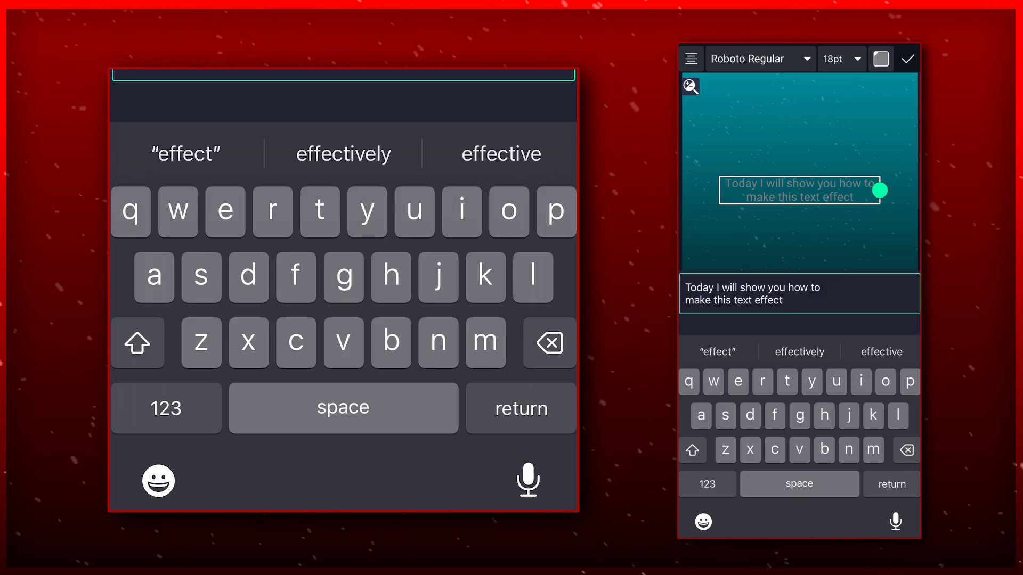
click(842, 58)
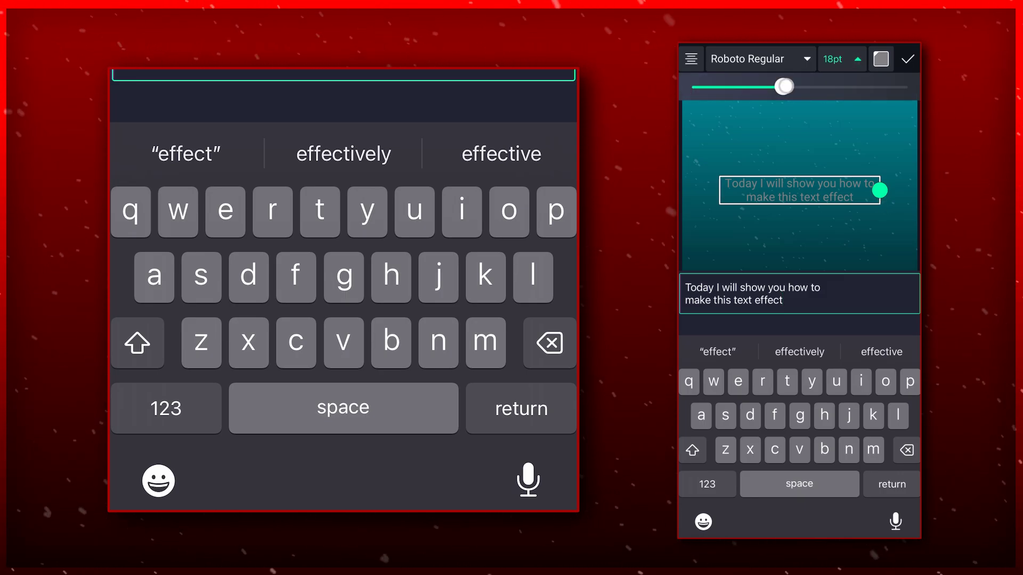
drag(784, 86, 789, 92)
click(787, 57)
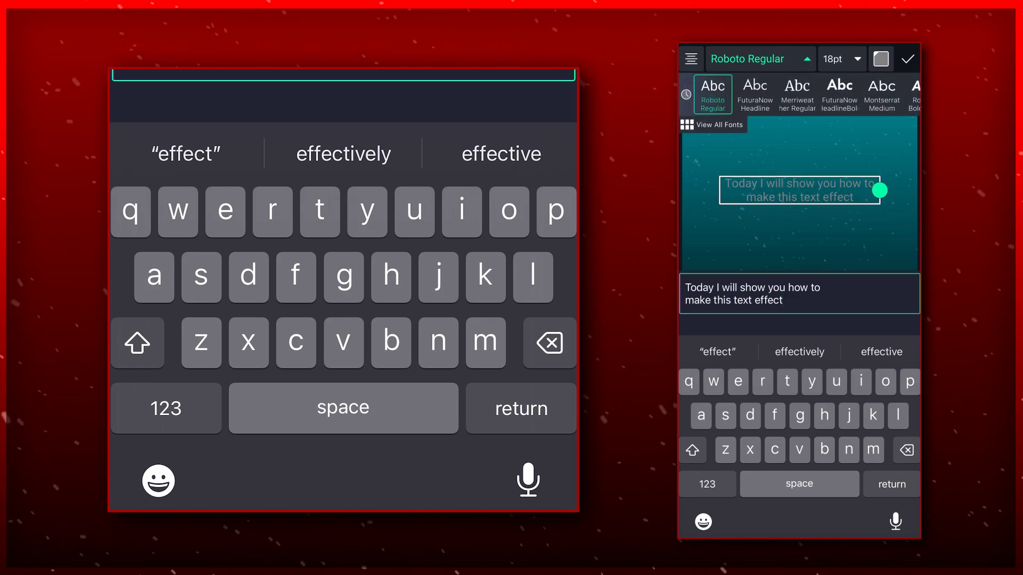
click(755, 92)
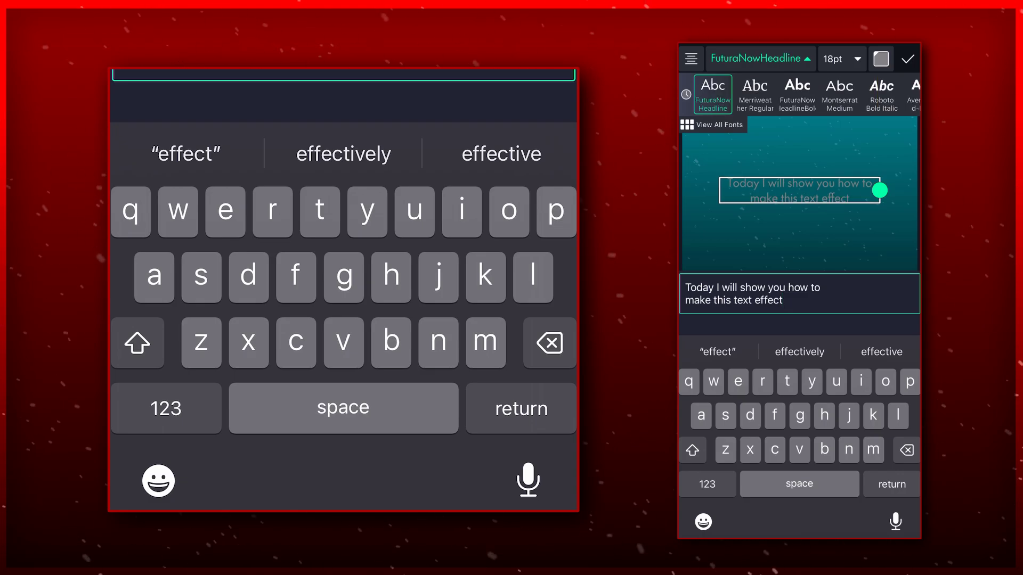
click(882, 59)
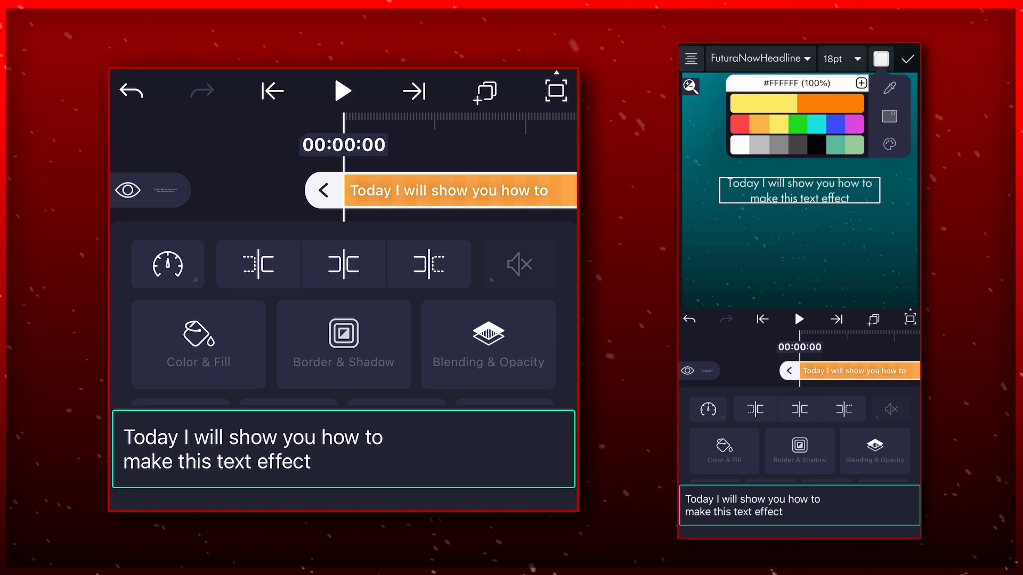
Extend the text clip from 00:02:00 to about 00:05:00 on the timeline.
key(Escape)
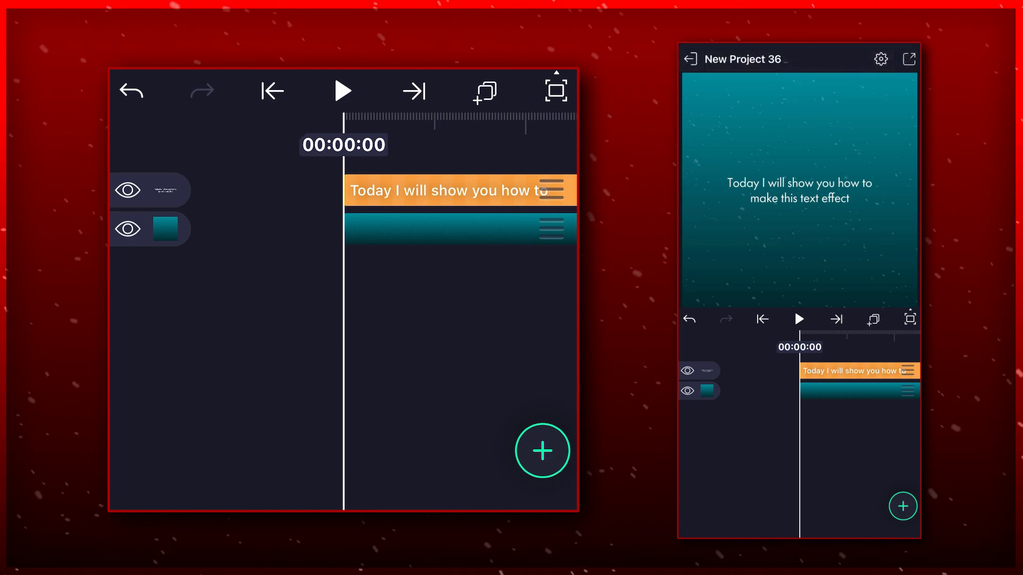
mouse_move(458, 356)
mouse_down()
mouse_move(352, 356)
mouse_move(329, 370)
mouse_up()
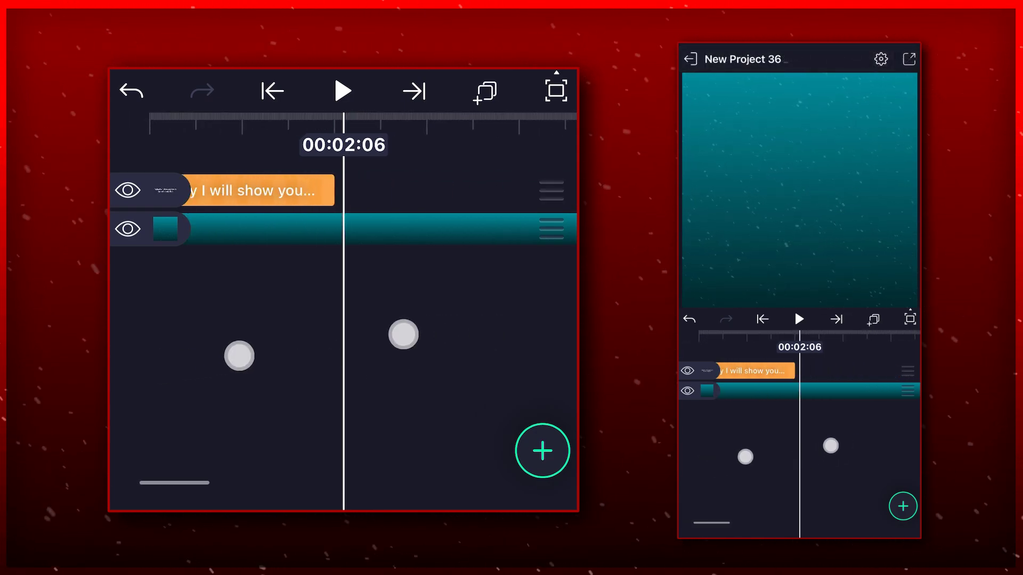
drag(403, 336, 381, 334)
click(306, 190)
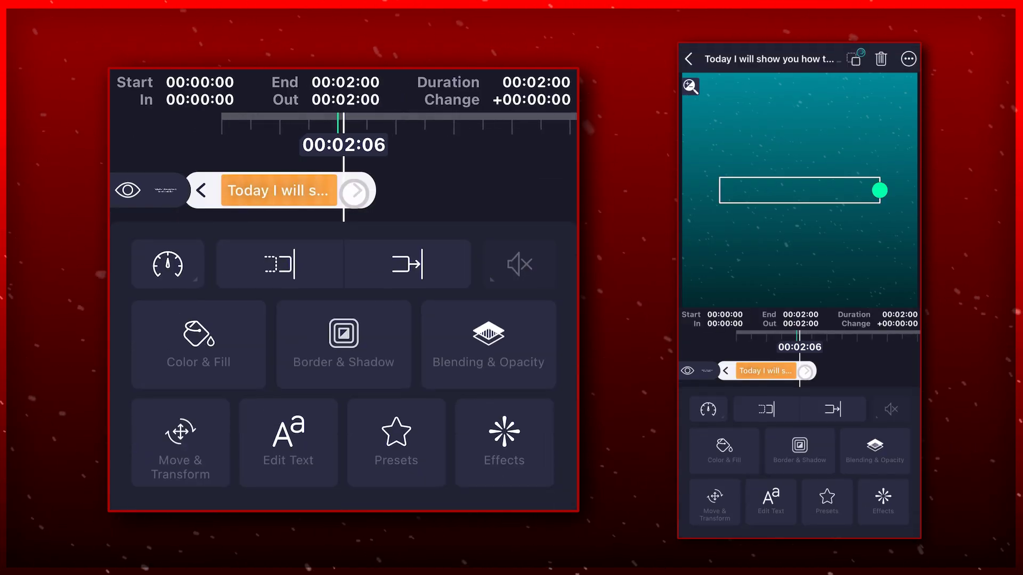
mouse_move(354, 193)
mouse_down()
mouse_move(482, 212)
mouse_move(528, 207)
mouse_up()
click(373, 191)
mouse_move(405, 318)
mouse_down()
mouse_move(448, 318)
mouse_move(267, 330)
mouse_move(453, 320)
mouse_up()
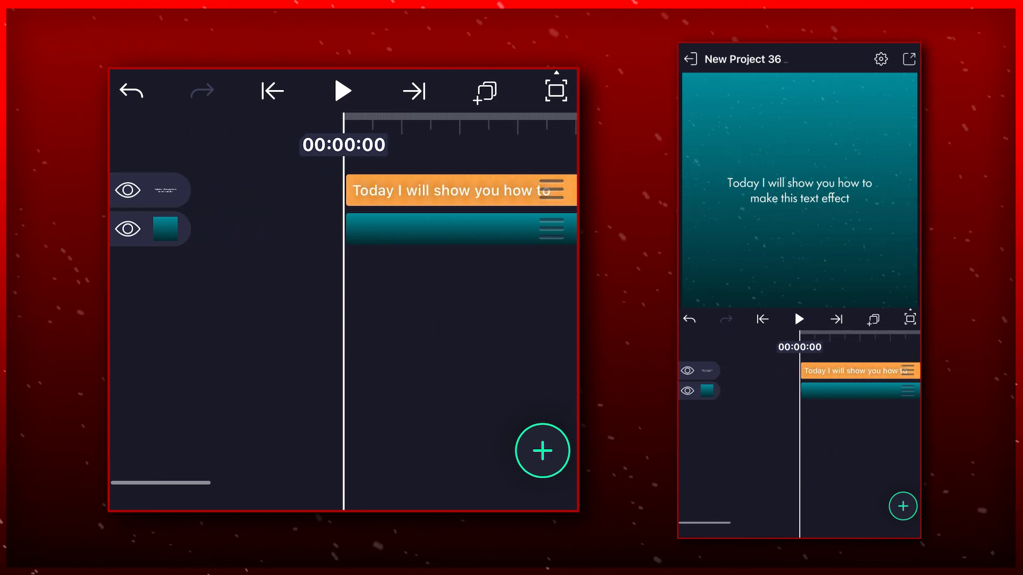
click(466, 174)
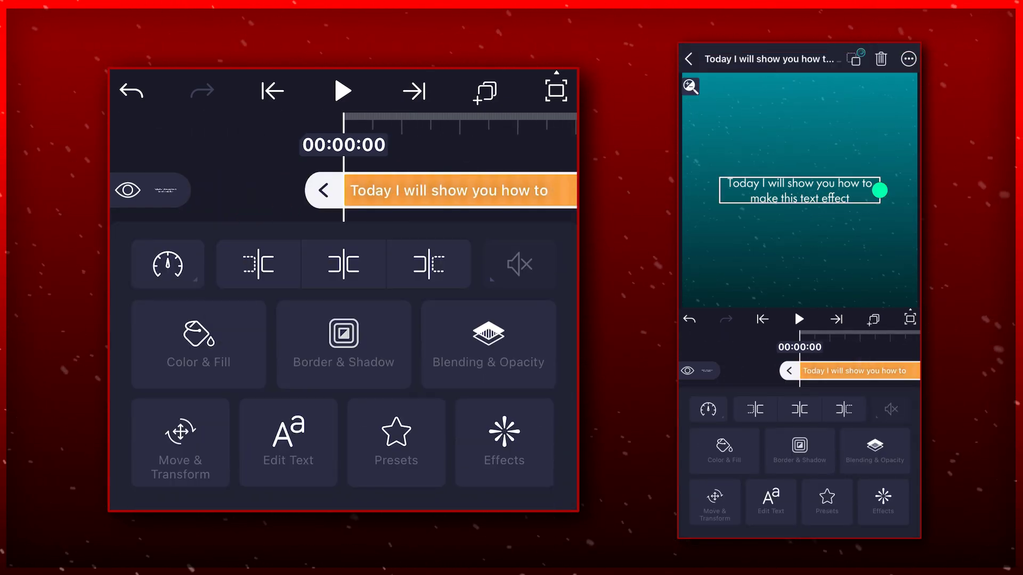
Add Text Spacing and keyframe letter spacing from 0% at the start to 12% at 00:05:00.
click(504, 442)
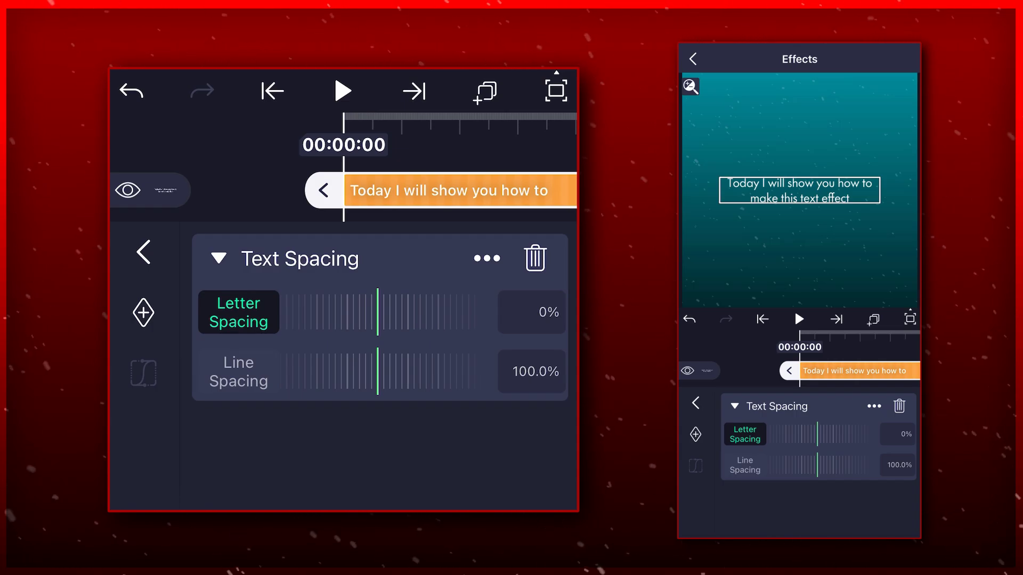
click(143, 313)
drag(495, 167, 281, 309)
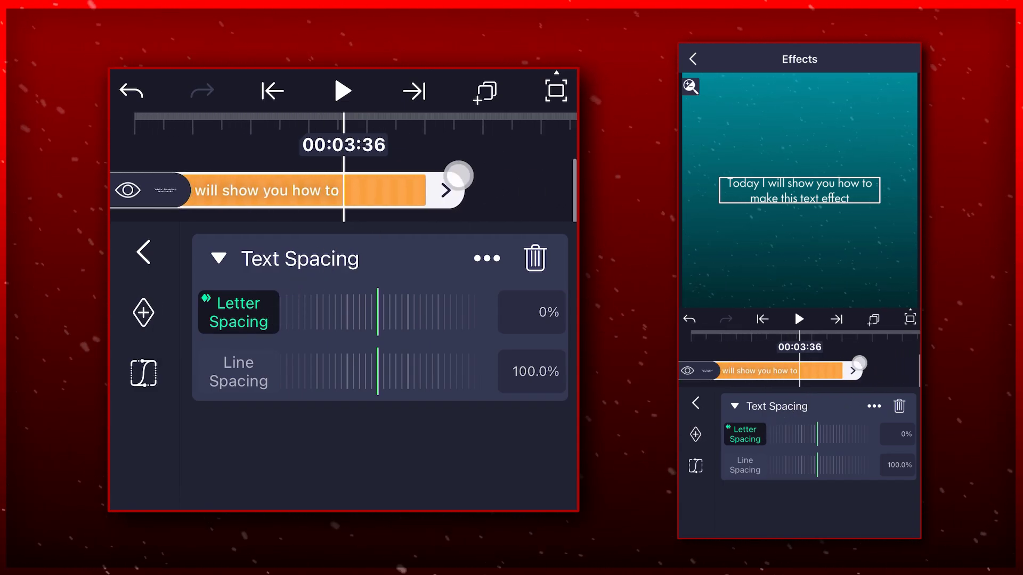
drag(450, 183, 384, 233)
drag(399, 314, 328, 376)
drag(344, 191, 353, 190)
mouse_move(449, 171)
mouse_down()
mouse_move(538, 176)
mouse_move(446, 162)
mouse_up()
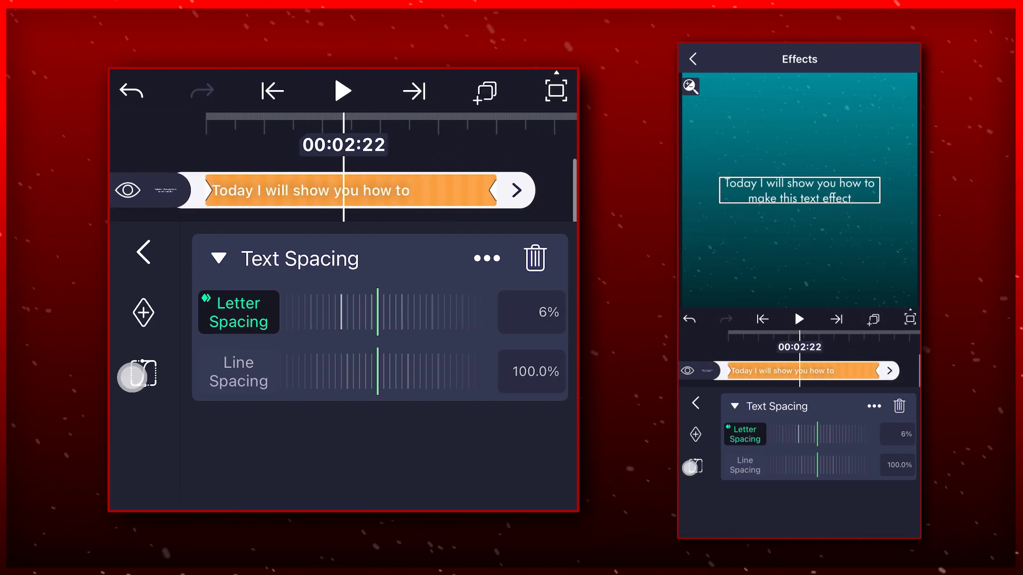
Shape a custom cubic Bezier easing curve between the letter-spacing keyframes.
click(132, 377)
drag(251, 392, 141, 358)
mouse_move(384, 313)
mouse_down()
mouse_move(343, 258)
mouse_move(362, 249)
mouse_up()
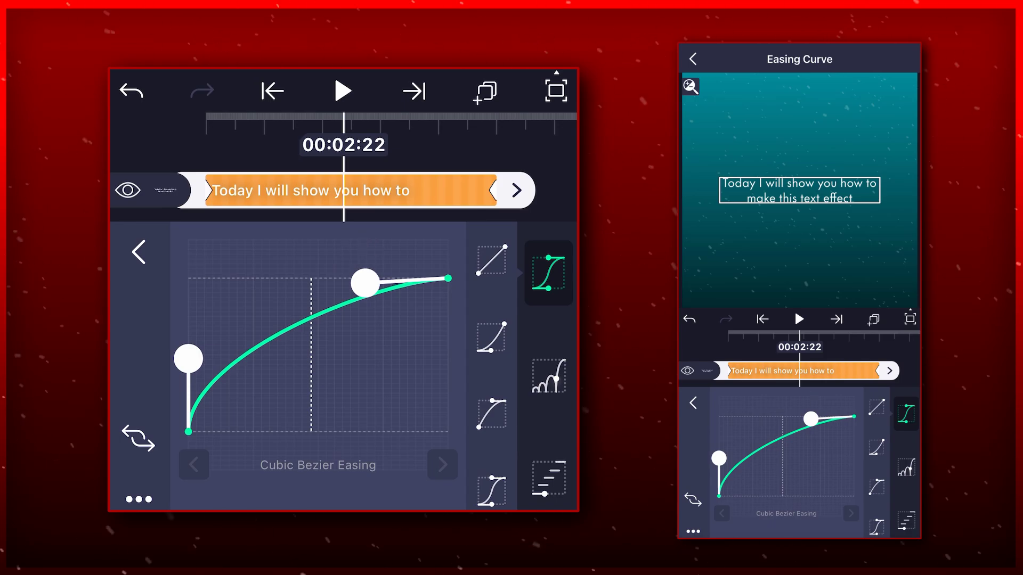
click(139, 252)
drag(351, 320, 388, 319)
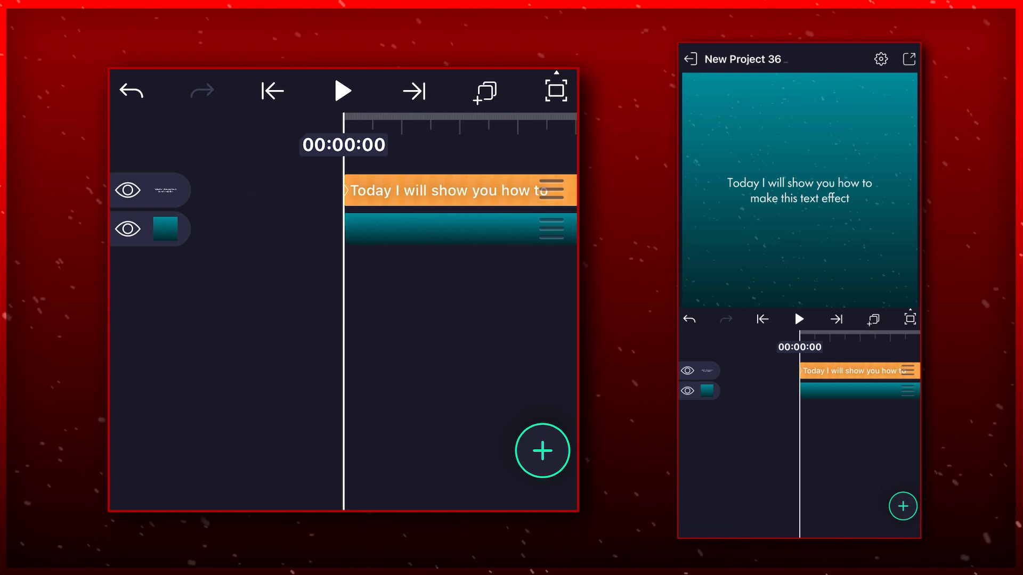
drag(425, 333, 559, 343)
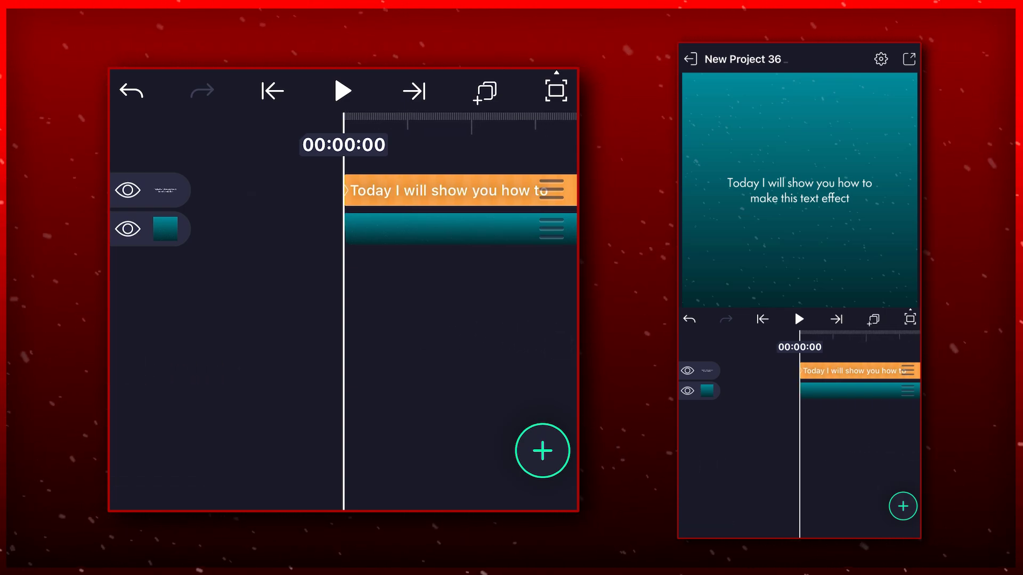
Add a Text Transform effect and keyframe its range End at 0% at the clip start.
click(475, 187)
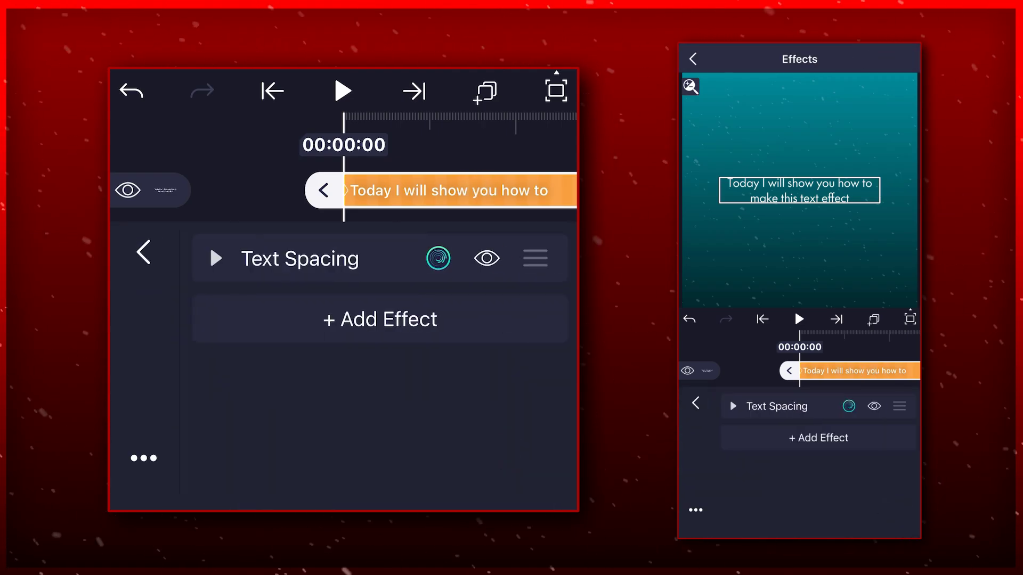
click(380, 319)
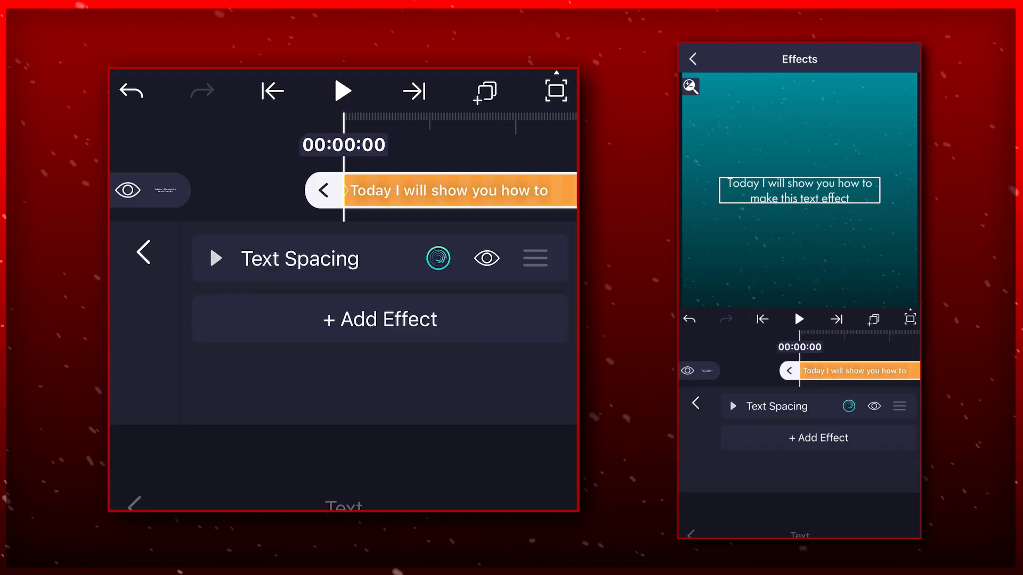
click(212, 315)
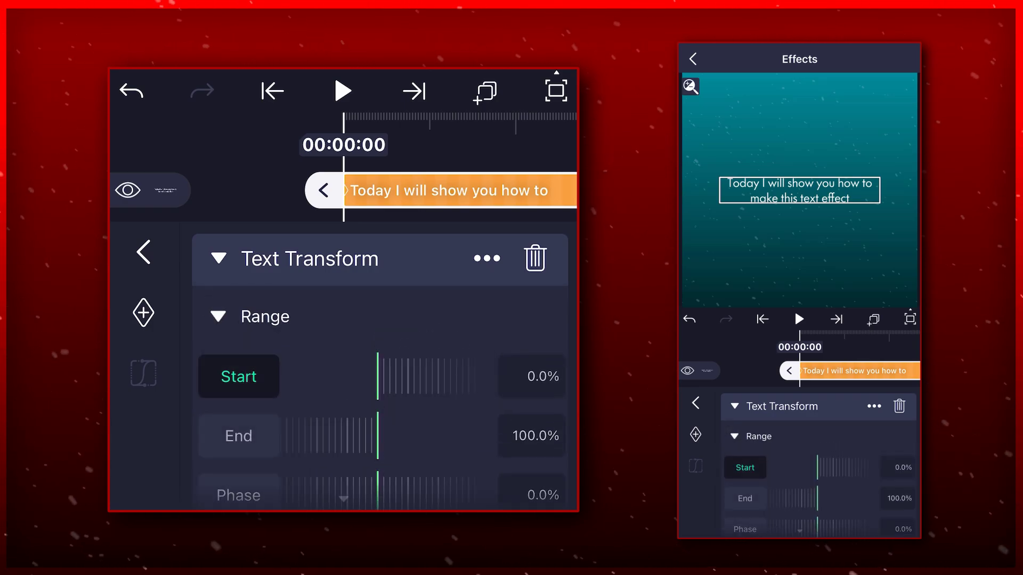
click(233, 430)
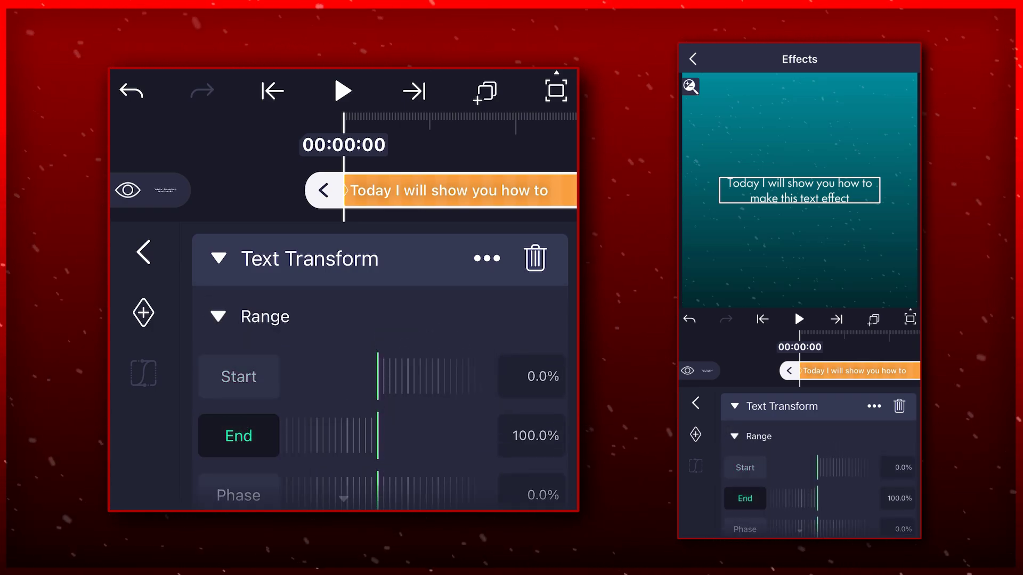
click(143, 313)
drag(491, 422, 536, 436)
click(535, 436)
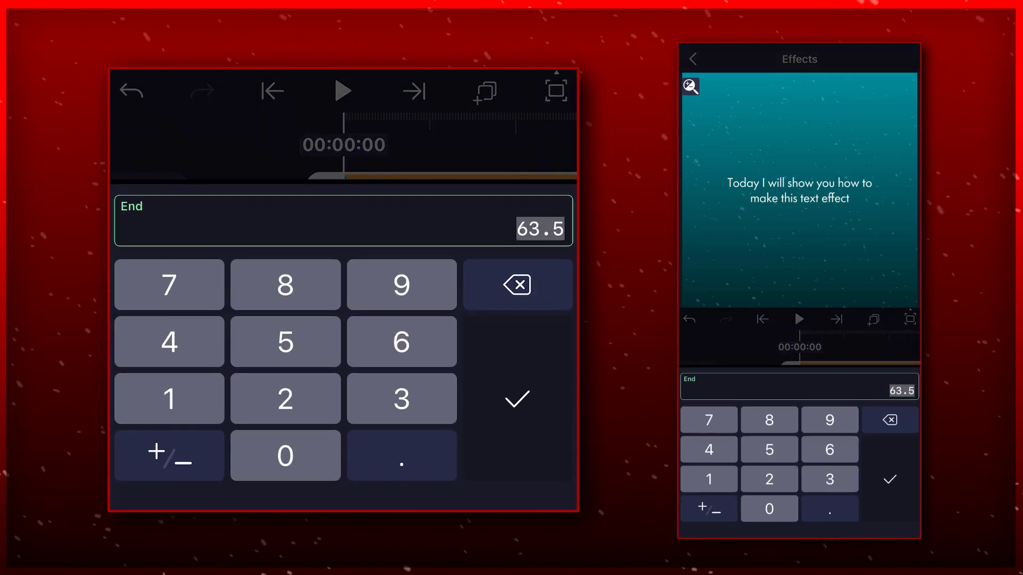
text(57.6)
key(Return)
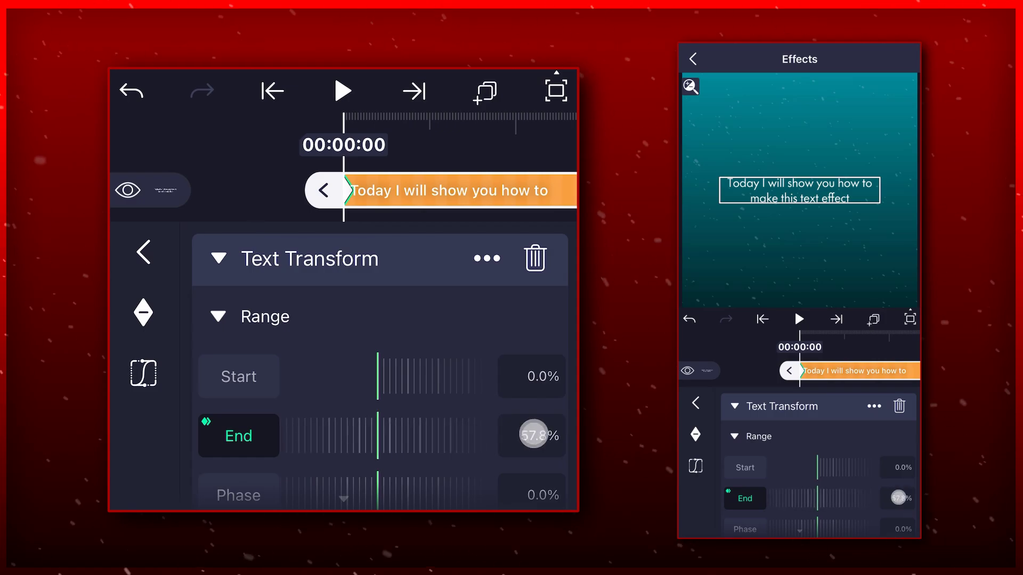
click(540, 436)
text(0)
key(Return)
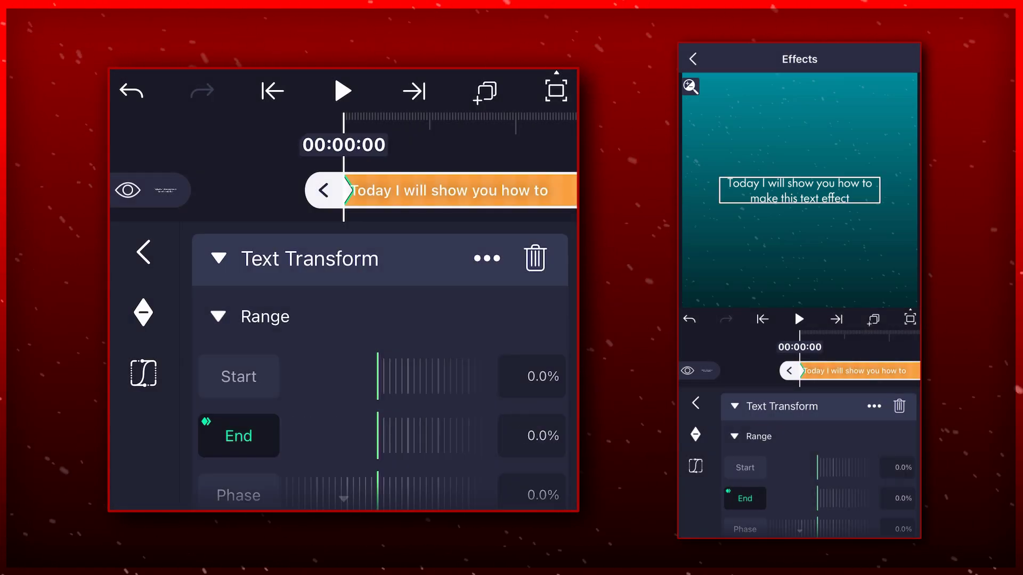
Keyframe the range End at 100% around 00:03:30.
drag(515, 166, 393, 244)
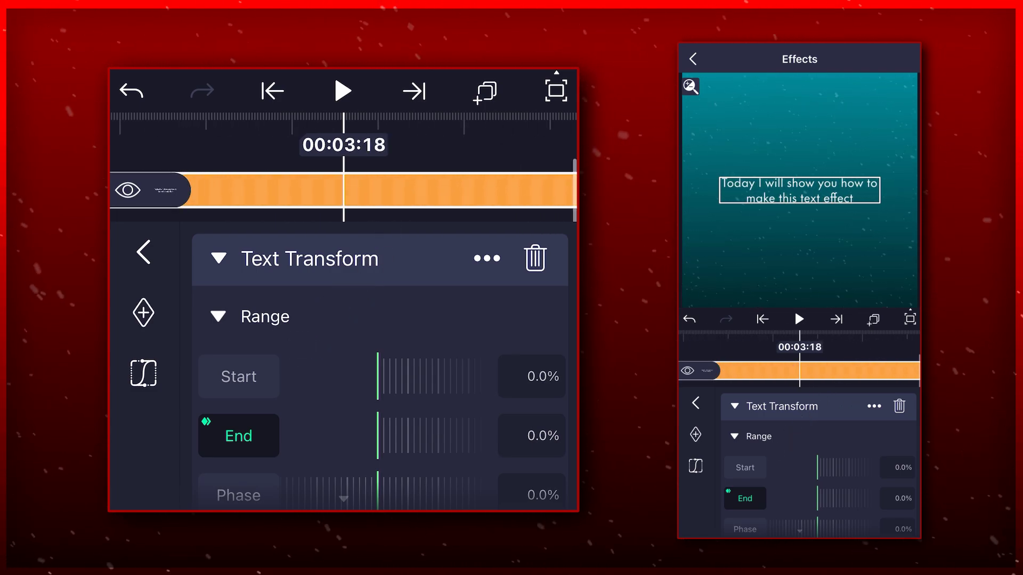
mouse_move(469, 173)
mouse_down()
mouse_move(537, 155)
mouse_move(425, 194)
mouse_move(436, 193)
mouse_up()
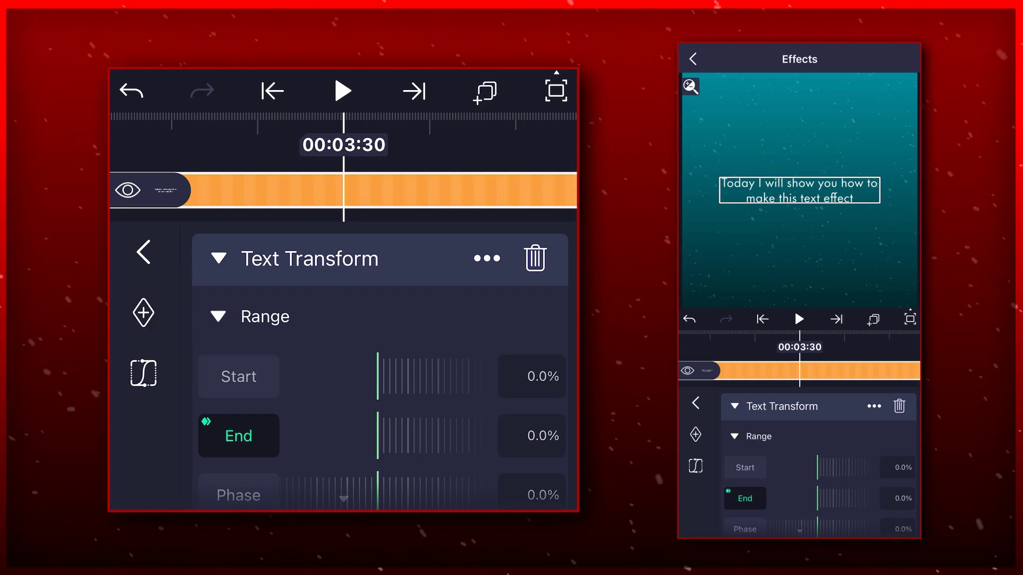
click(535, 433)
click(169, 399)
double_click(286, 455)
click(517, 398)
Bend the range End animation's easing into an ease-out curve.
drag(466, 155, 613, 157)
drag(460, 160, 421, 164)
click(143, 373)
drag(225, 393, 133, 372)
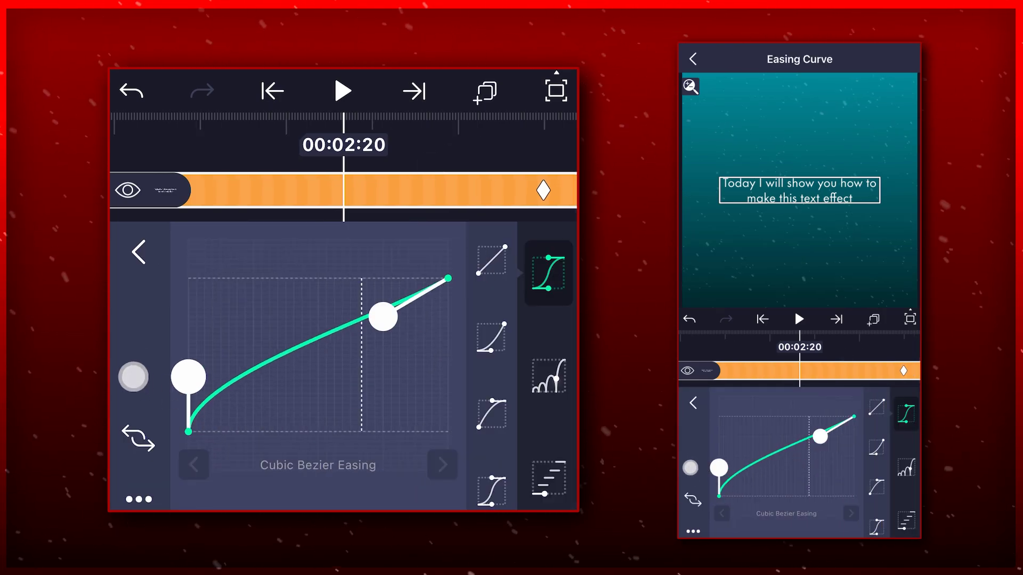
drag(383, 317, 350, 262)
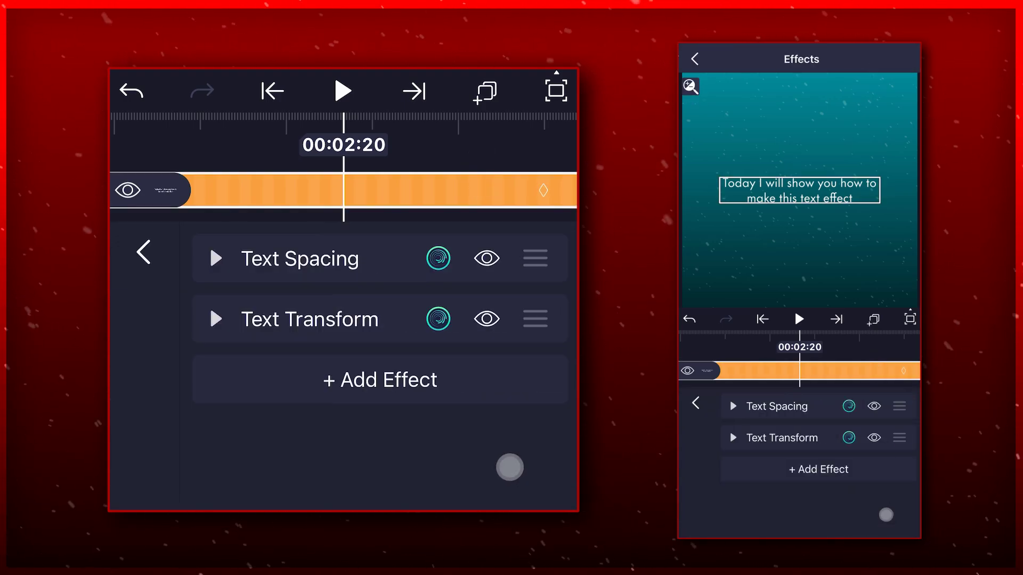
Set the Text Transform component to Word with Alpha 1.
click(366, 319)
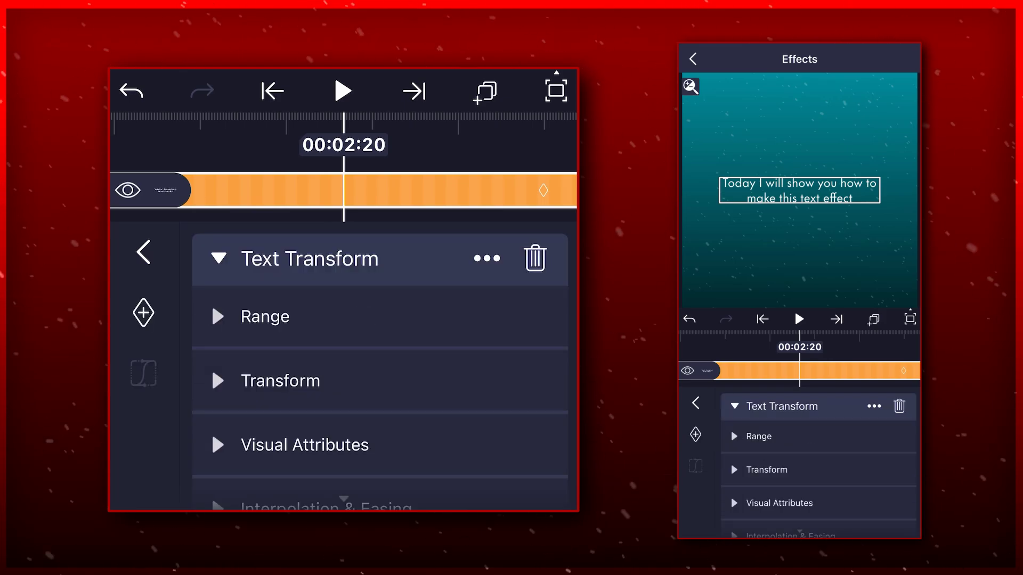
click(211, 373)
click(527, 377)
click(361, 259)
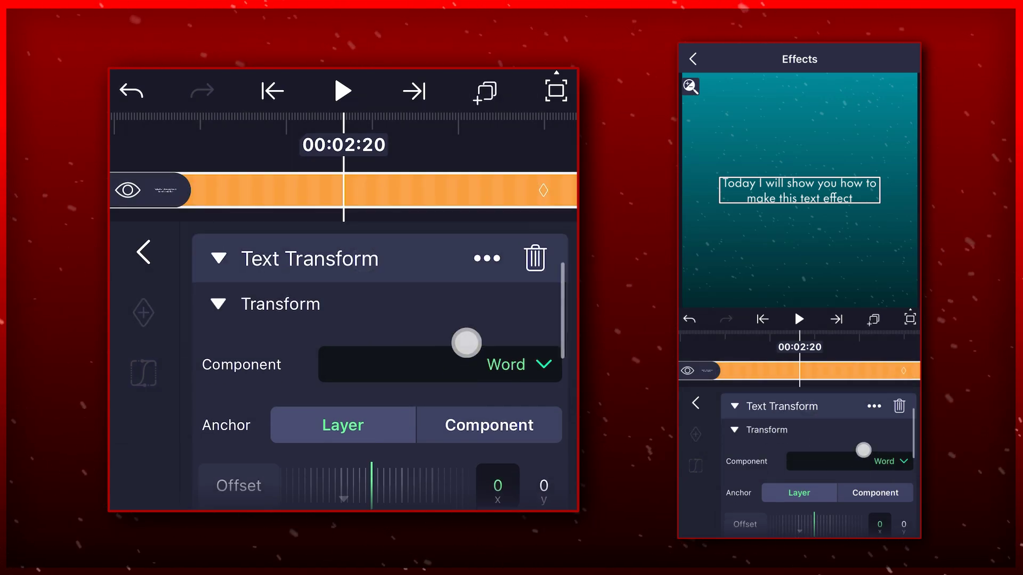
drag(468, 343, 494, 193)
drag(373, 426, 373, 341)
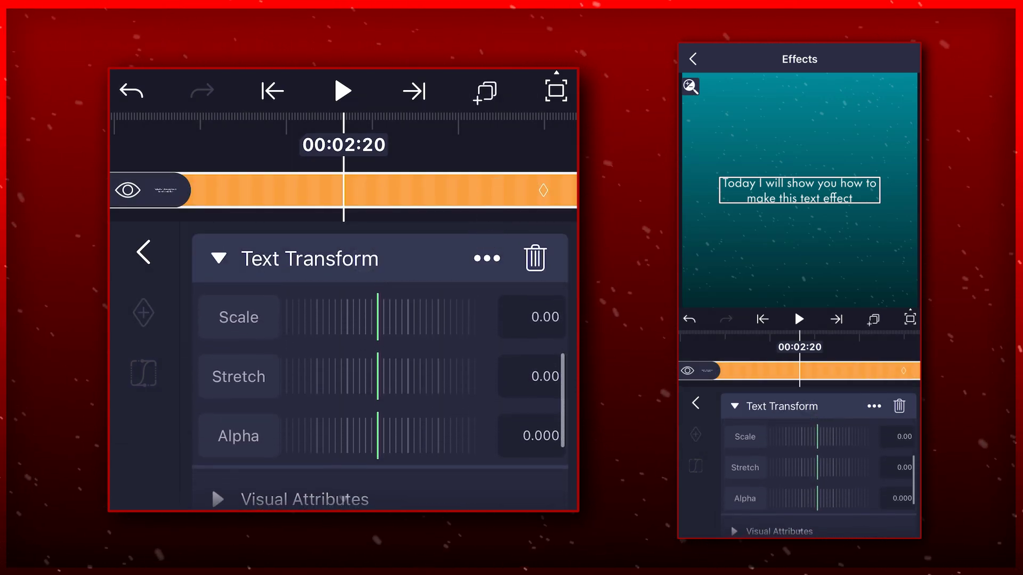
click(541, 434)
click(170, 399)
click(517, 399)
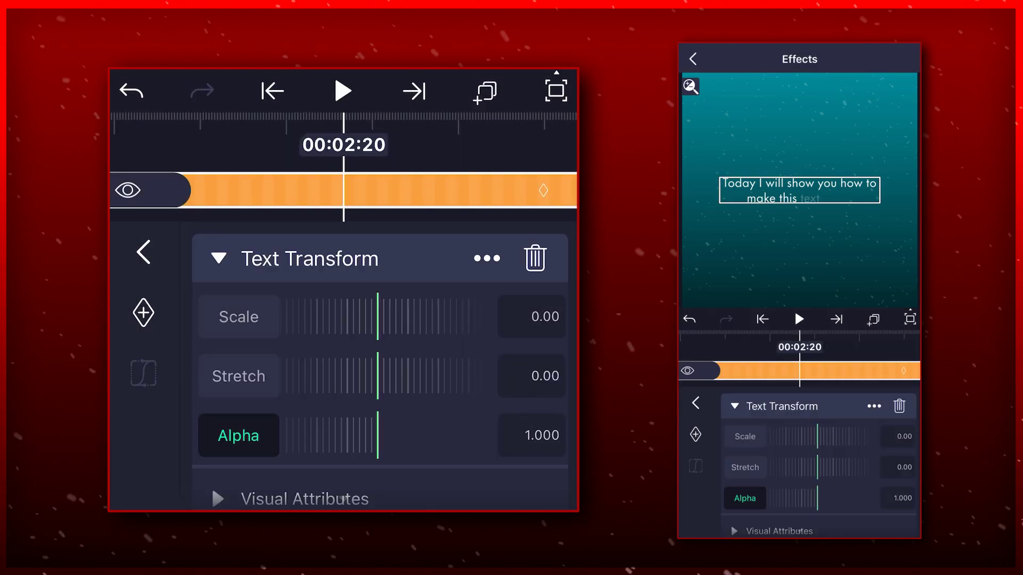
mouse_move(457, 435)
mouse_down()
mouse_move(456, 332)
mouse_move(473, 235)
mouse_up()
Set Ease In to 100%, Ease Out to -100%, and Overlap to 300.
click(320, 432)
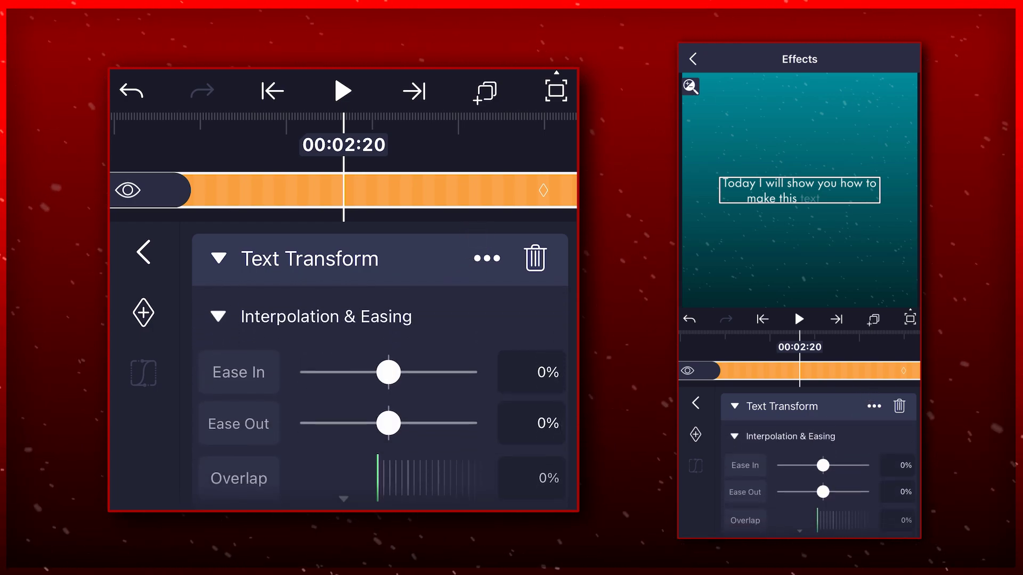
drag(388, 372, 476, 372)
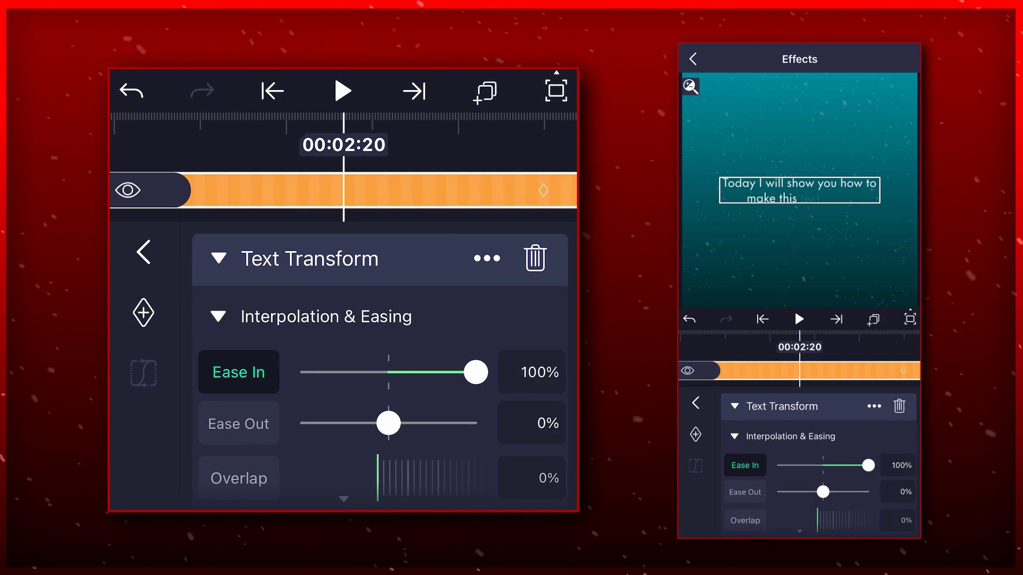
drag(389, 423, 219, 457)
drag(484, 294, 485, 237)
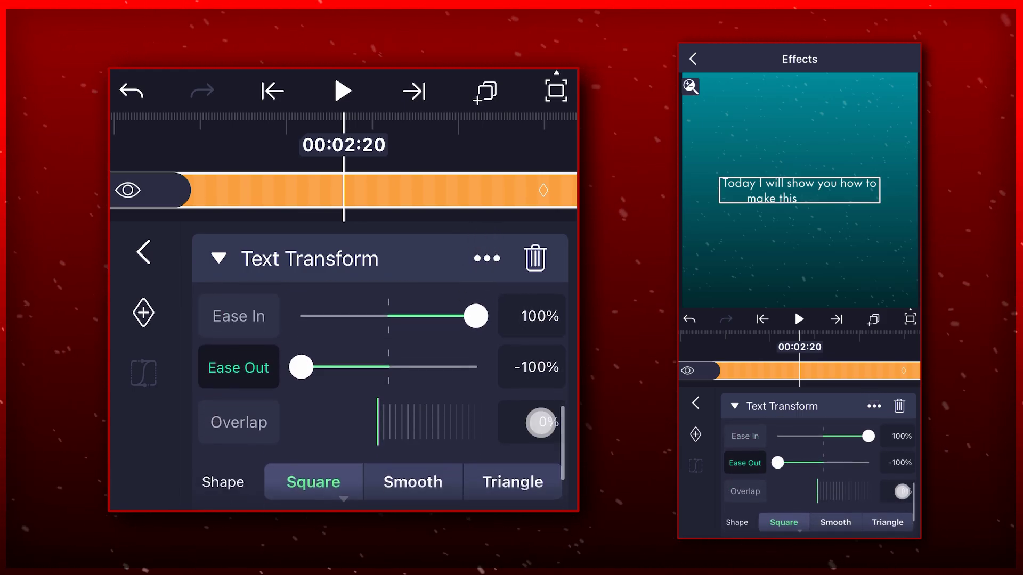
click(541, 423)
click(401, 398)
click(285, 461)
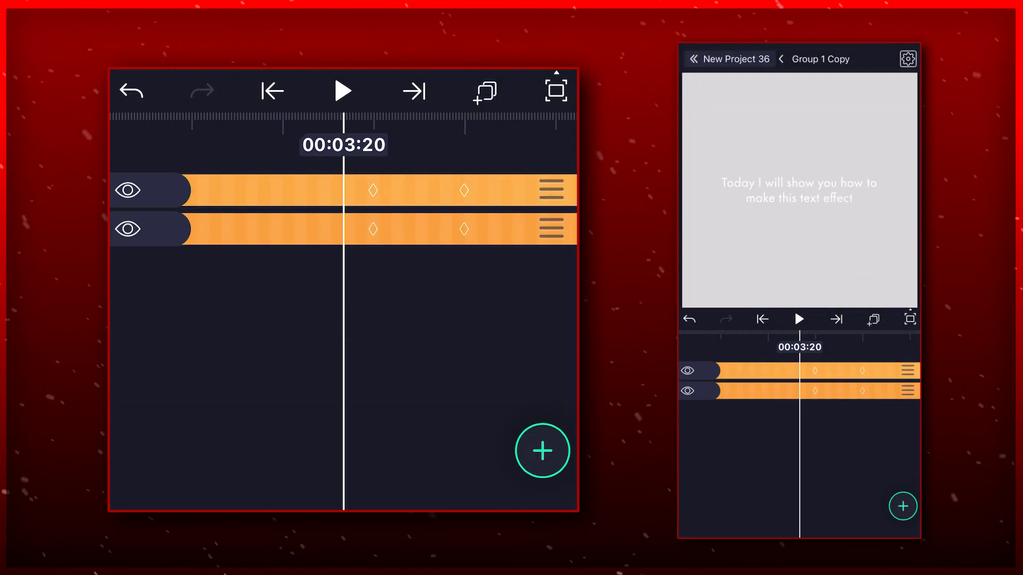
Change the duplicated text layer's colour to black #000000.
click(377, 228)
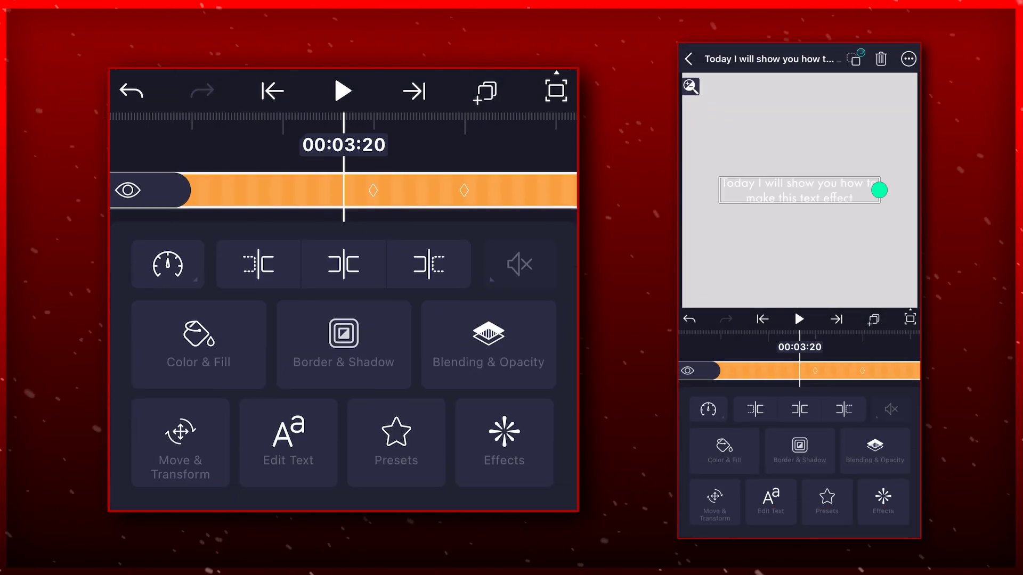
click(880, 190)
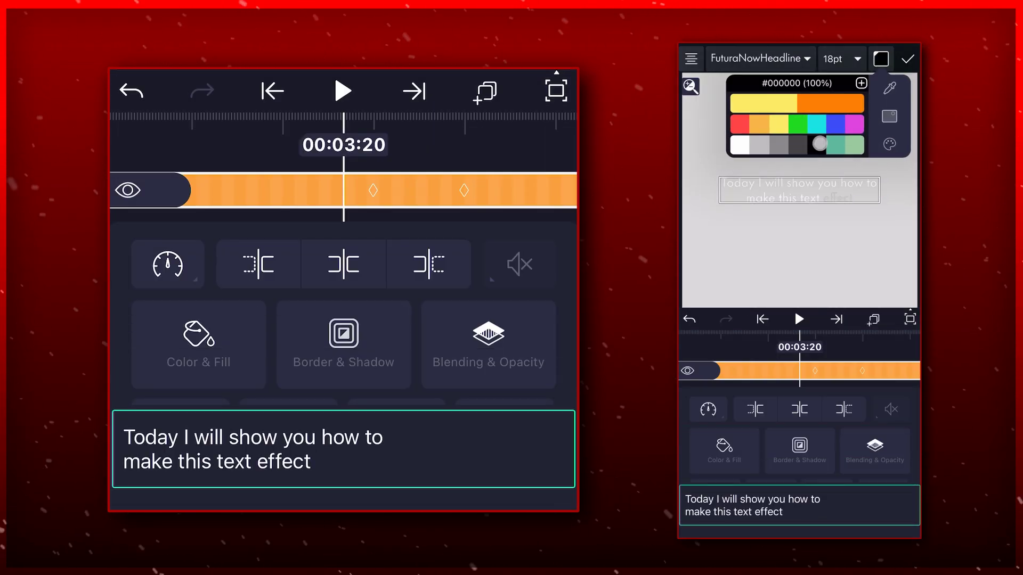
click(908, 59)
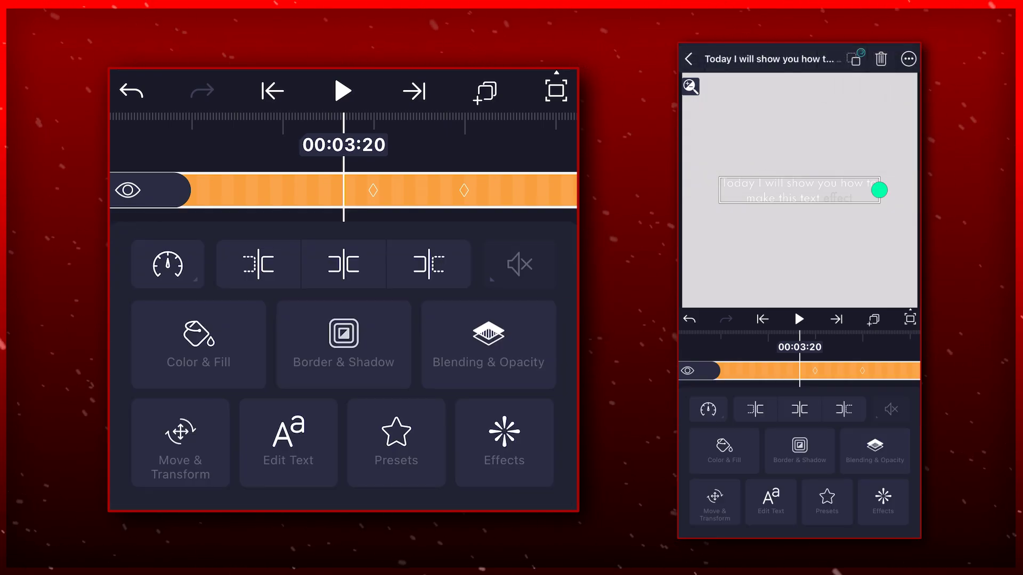
click(434, 156)
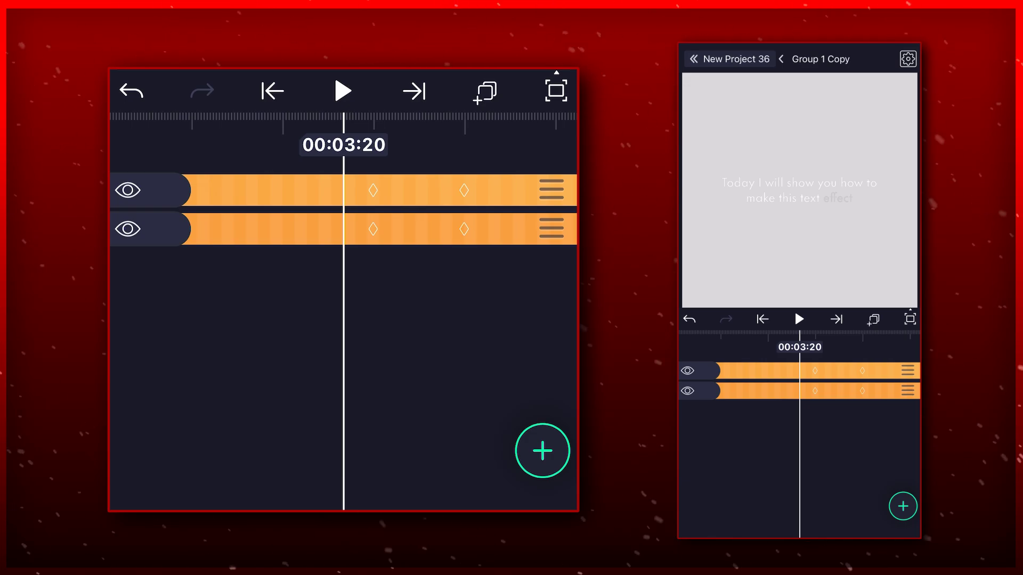
Nudge the top text slightly right and down to about X 545.3, Y 541.0.
click(266, 190)
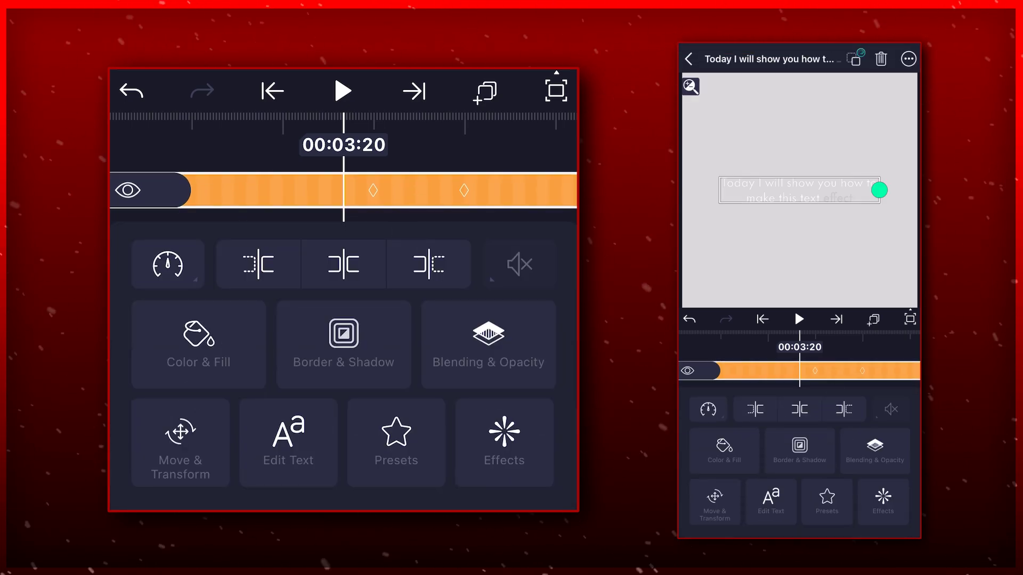
click(177, 438)
mouse_move(334, 334)
mouse_down()
mouse_move(372, 343)
mouse_move(370, 368)
mouse_move(356, 367)
mouse_up()
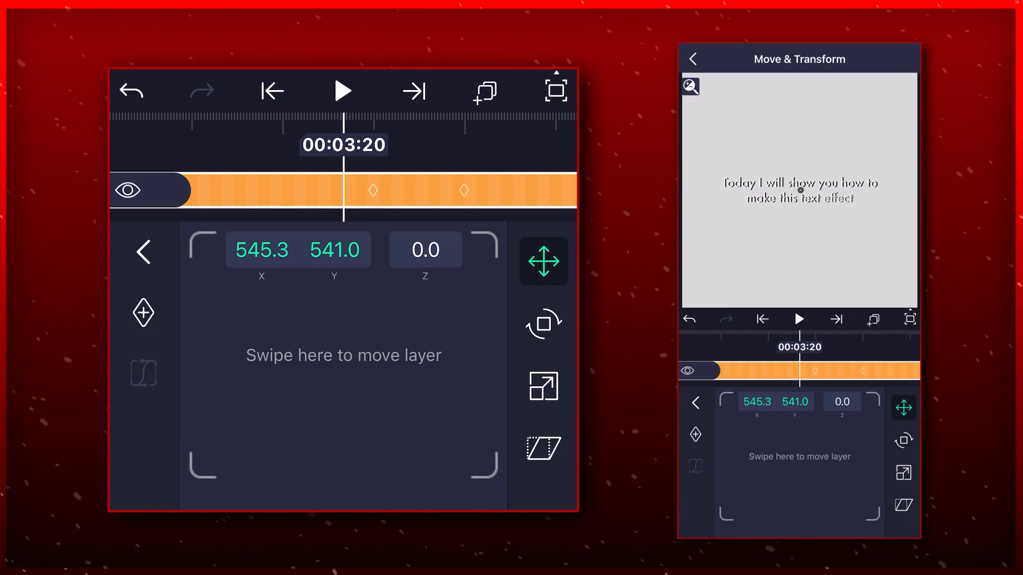
Fine-tune the offset text copy's position to about X 543.1, Y 542.7.
click(362, 380)
drag(363, 394, 351, 399)
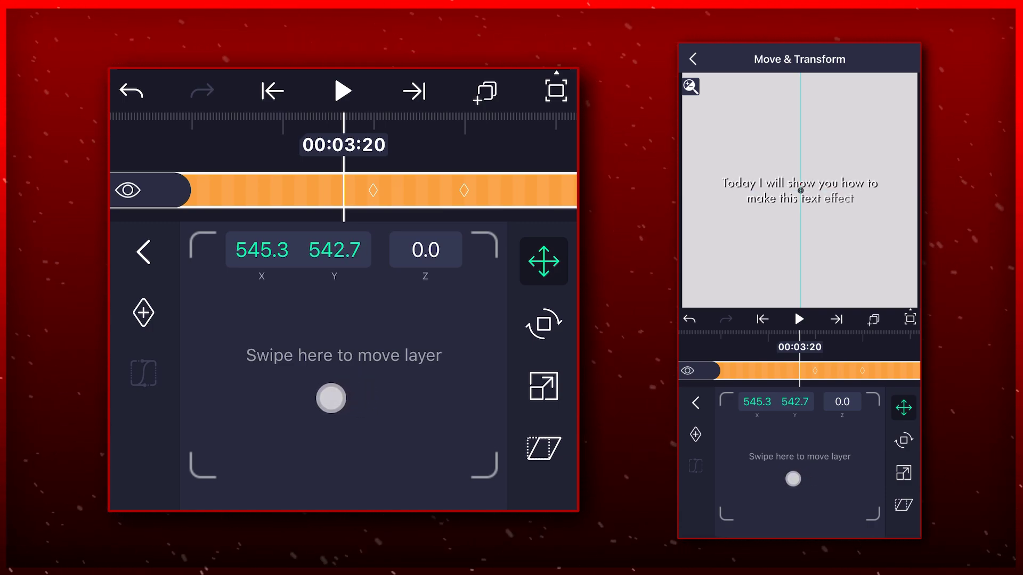
drag(332, 398, 332, 398)
click(143, 252)
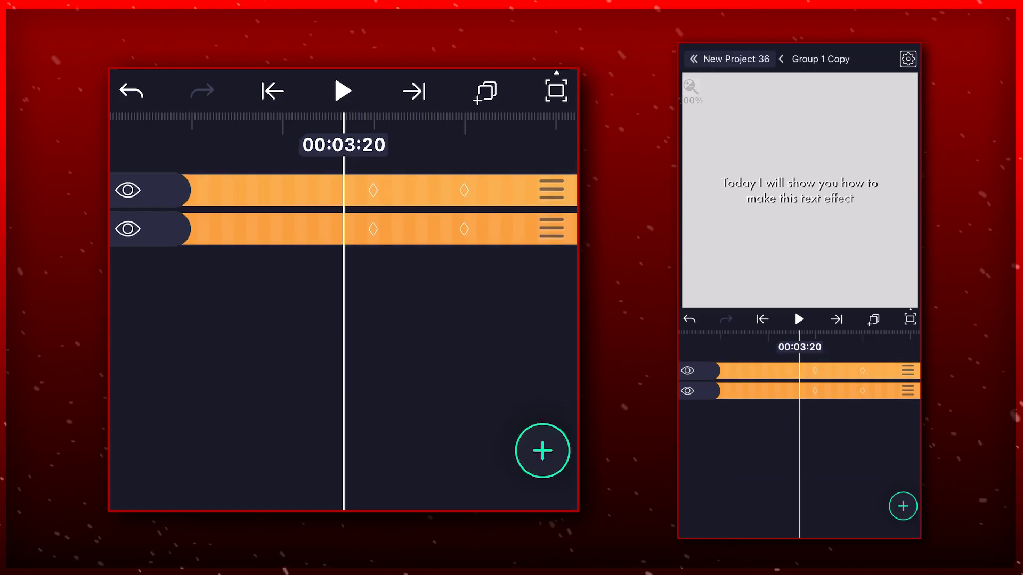
scroll(799, 203, up, 5)
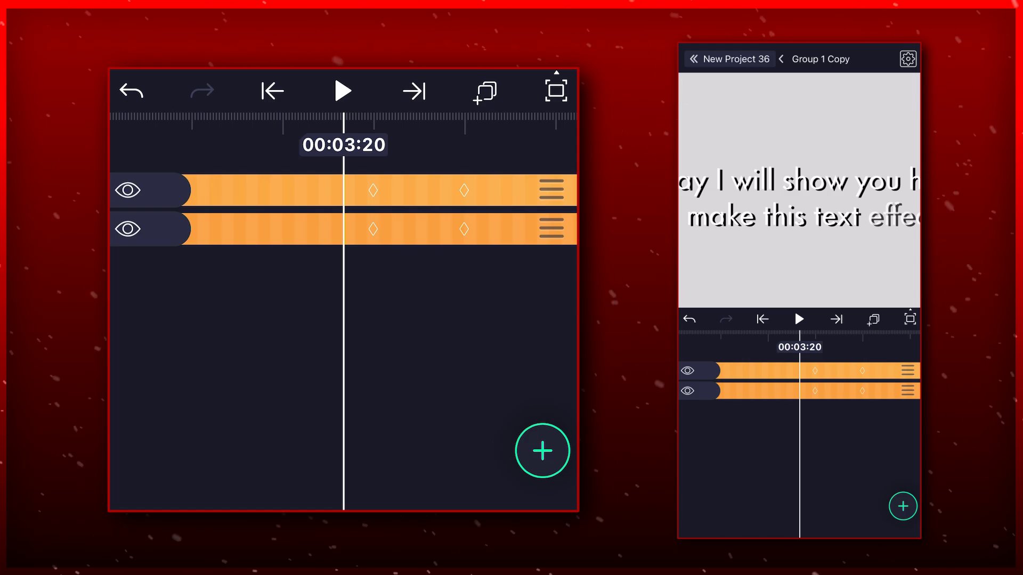
Adjust a grouped text layer's position, then select the group's first text layer.
click(441, 227)
click(194, 433)
mouse_move(350, 363)
mouse_down()
mouse_move(338, 346)
mouse_move(317, 347)
mouse_up()
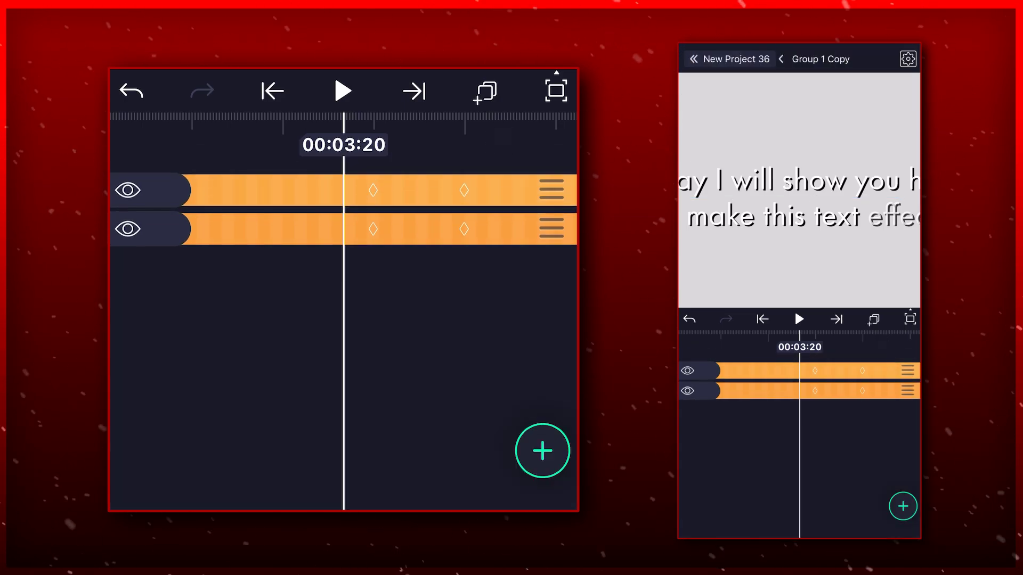
scroll(830, 193, down, 3)
scroll(841, 189, down, 2)
scroll(833, 189, down, 1)
click(149, 184)
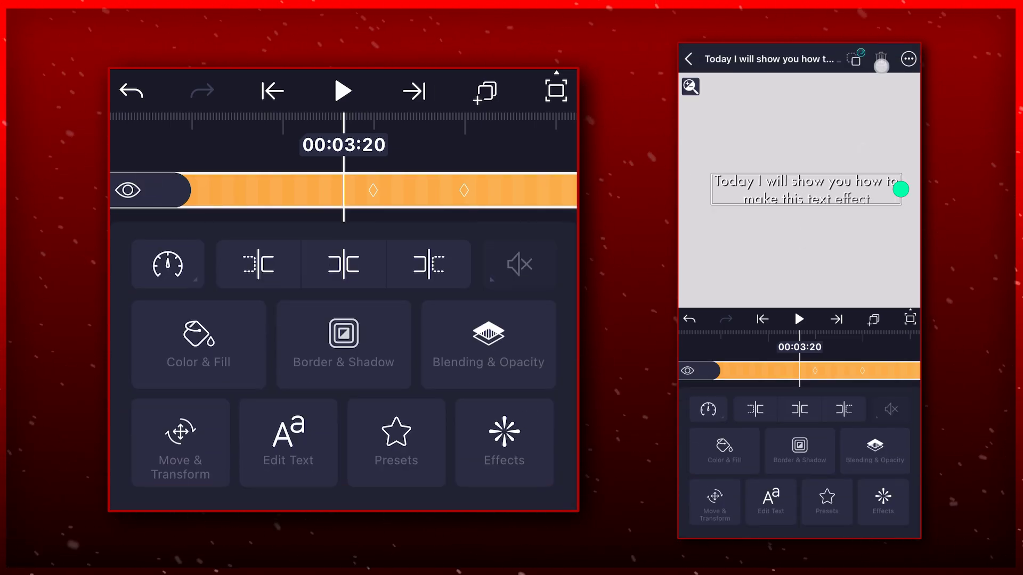
Set the group's canvas background to Transparent.
click(908, 59)
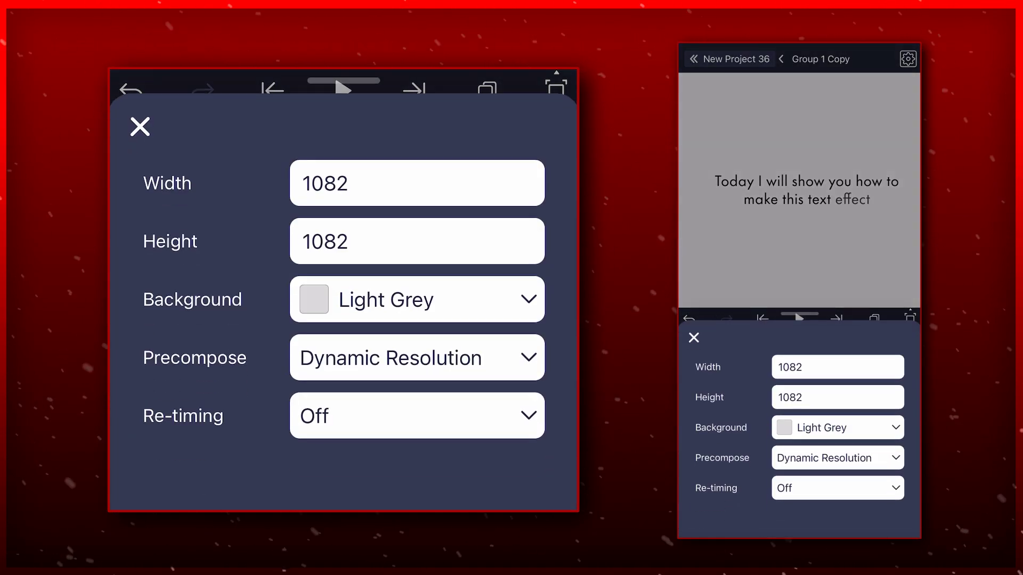
click(418, 299)
click(373, 435)
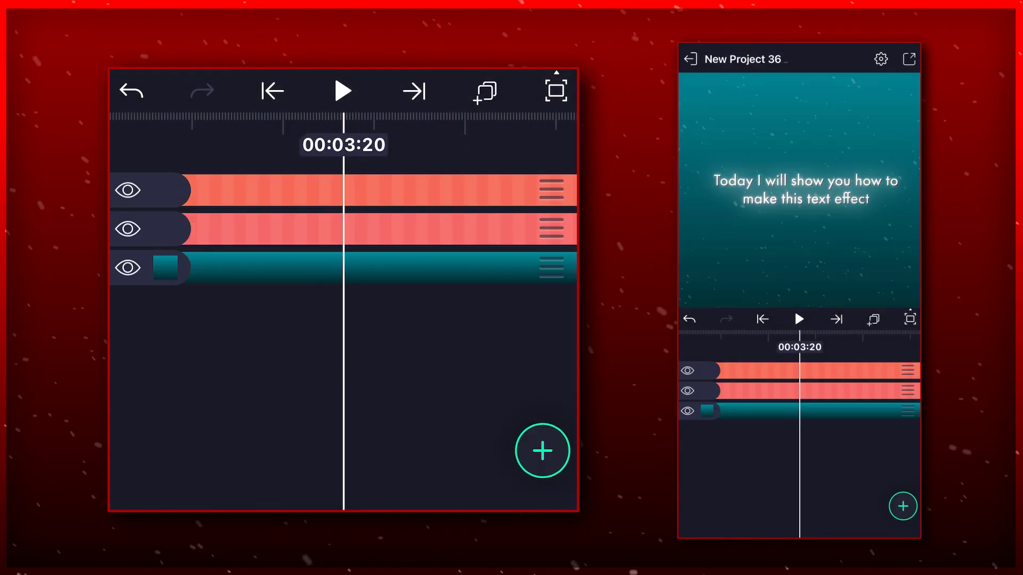
scroll(799, 192, down, 1)
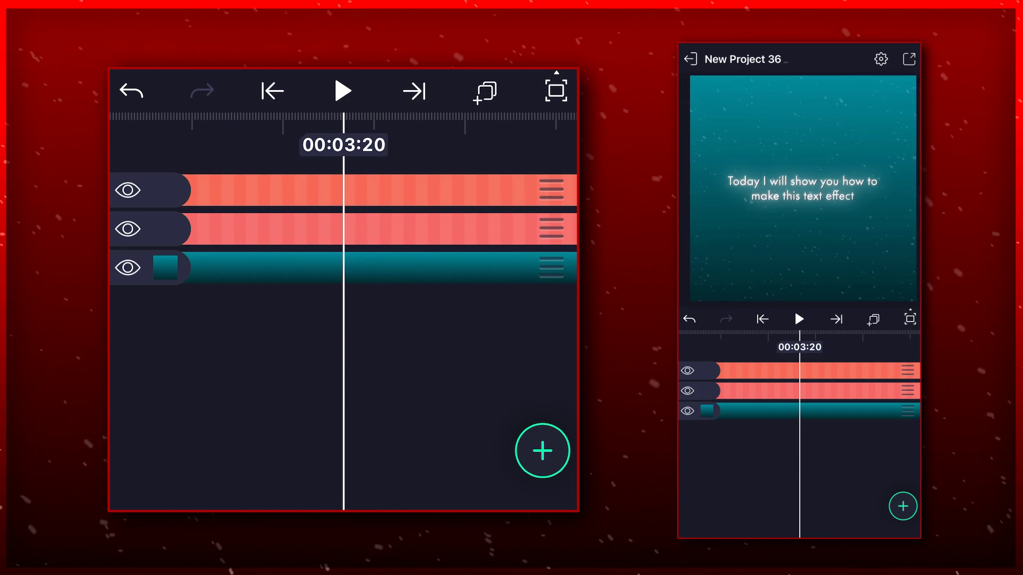
scroll(799, 192, down, 1)
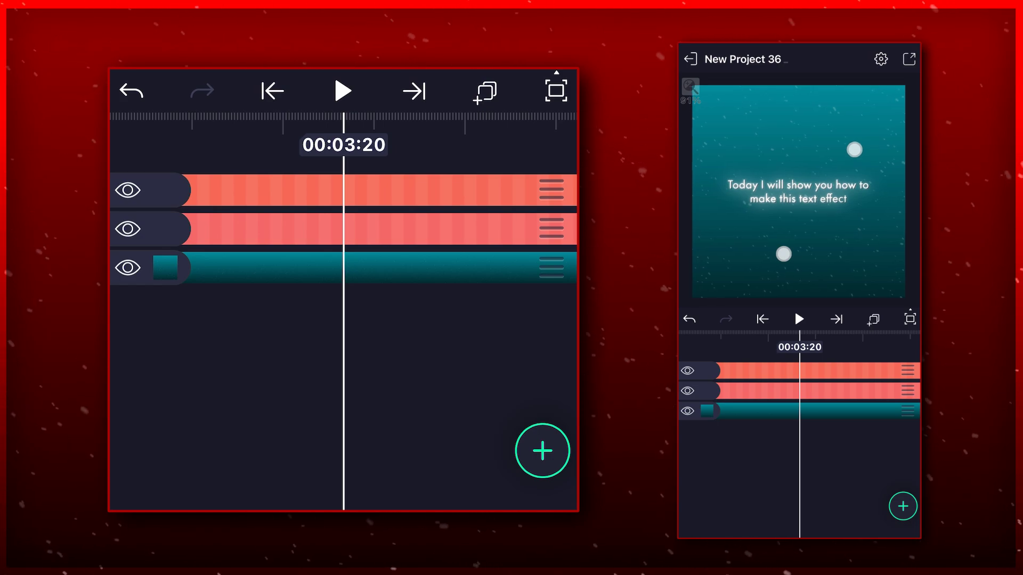
Return to the project and scrub to watch the words reveal over the teal clip.
click(850, 453)
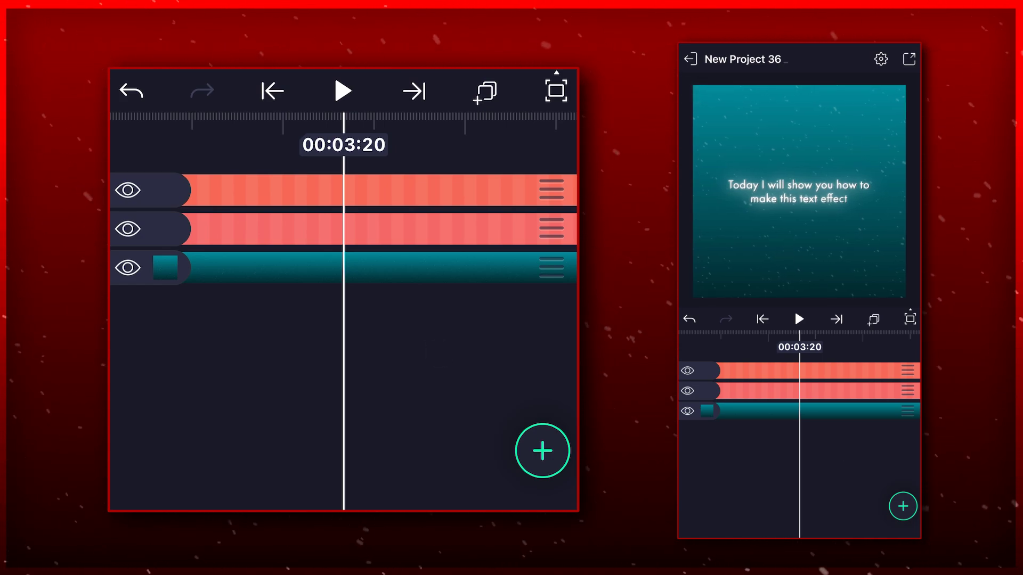
drag(390, 306, 506, 305)
drag(364, 315, 506, 314)
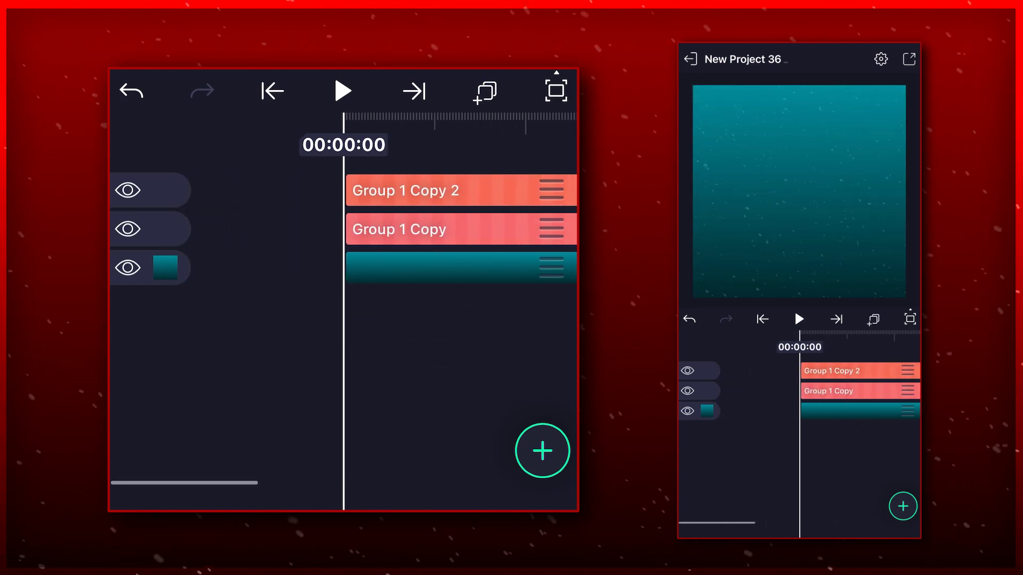
drag(440, 301, 207, 351)
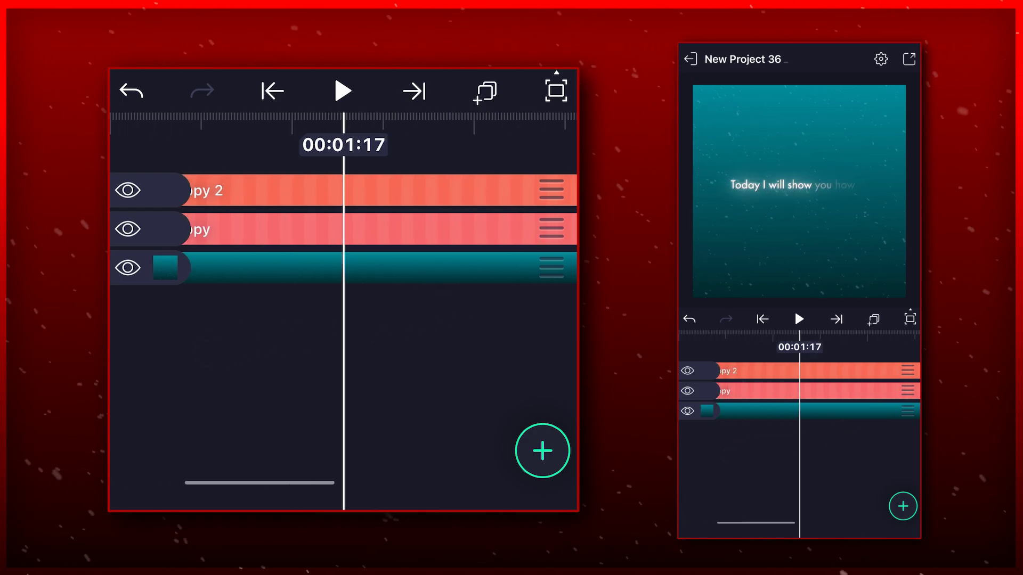
click(411, 229)
drag(416, 141, 274, 172)
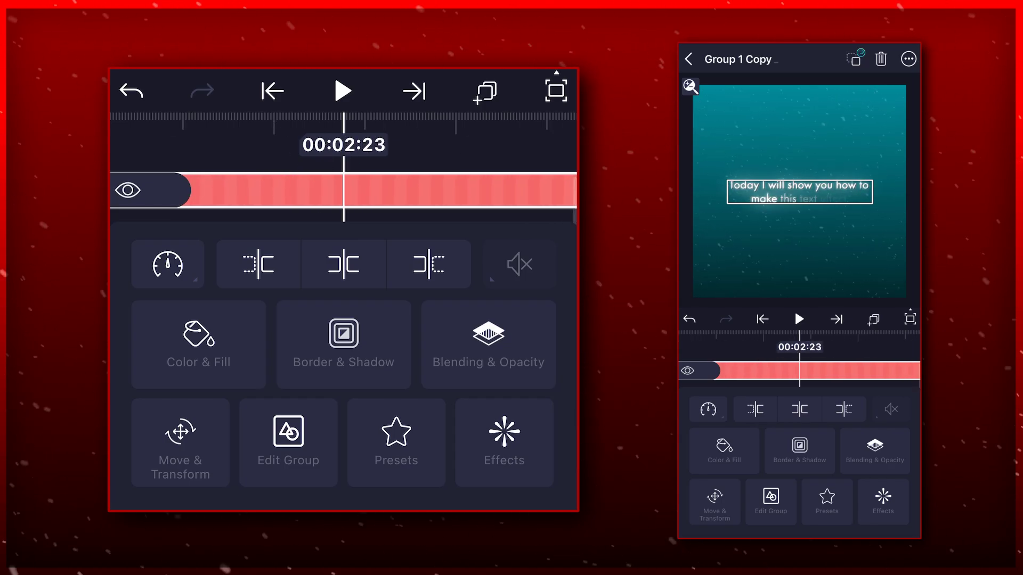
Soften Group 1 Copy with a Gaussian Blur at strength 0.020.
click(504, 442)
click(379, 258)
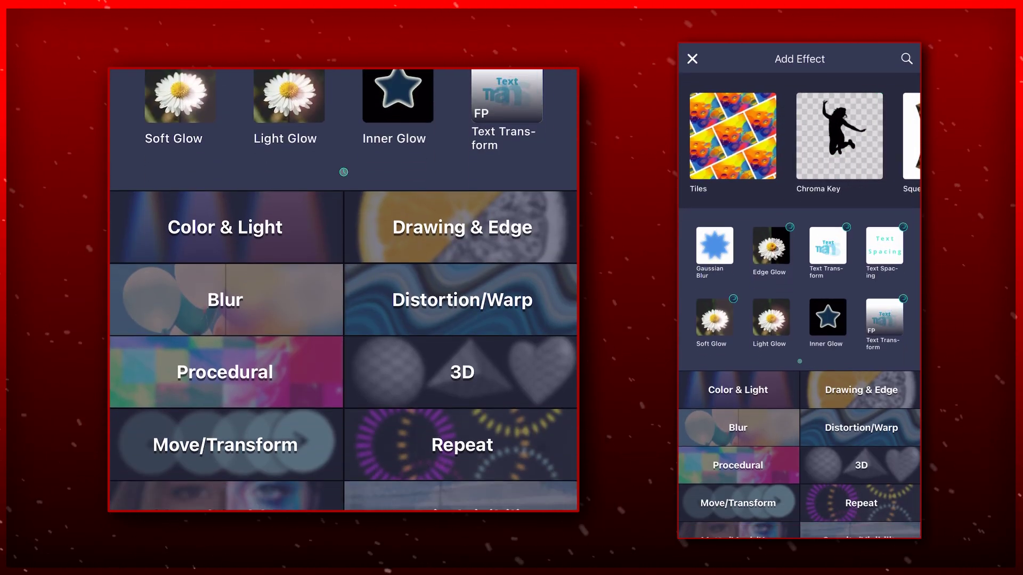
click(714, 246)
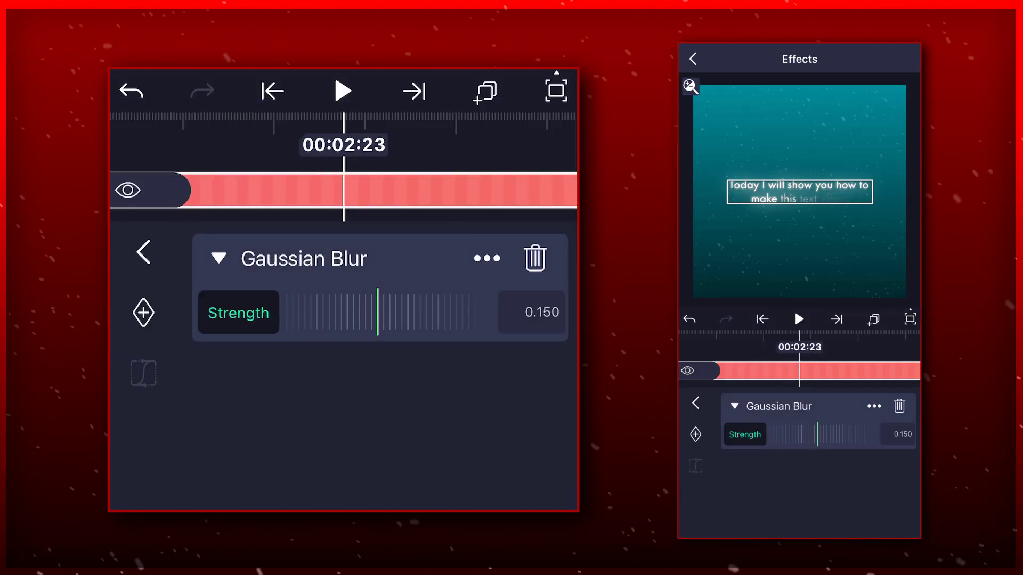
mouse_move(393, 312)
mouse_down()
mouse_move(434, 312)
mouse_move(376, 341)
mouse_up()
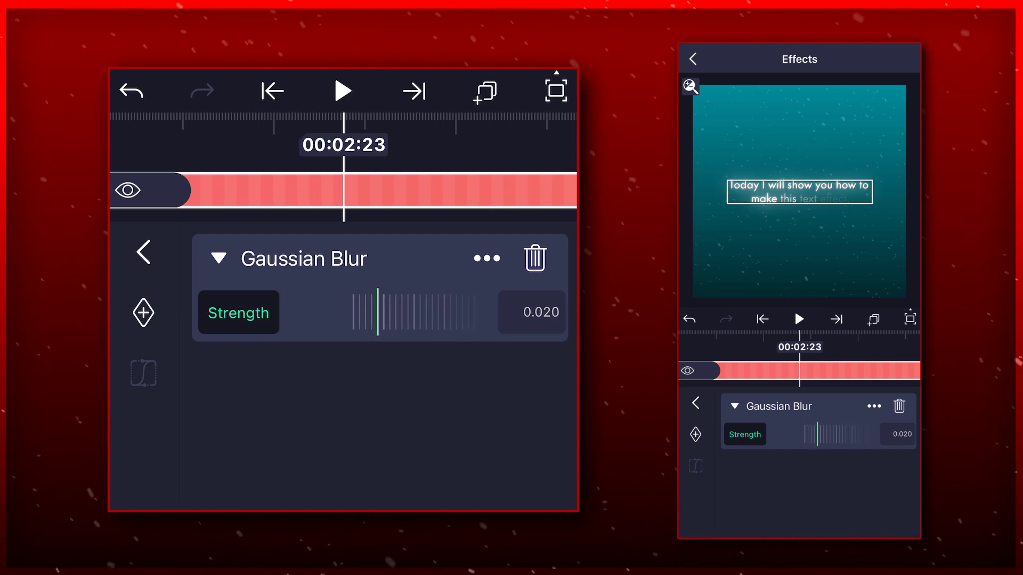
click(490, 168)
click(445, 236)
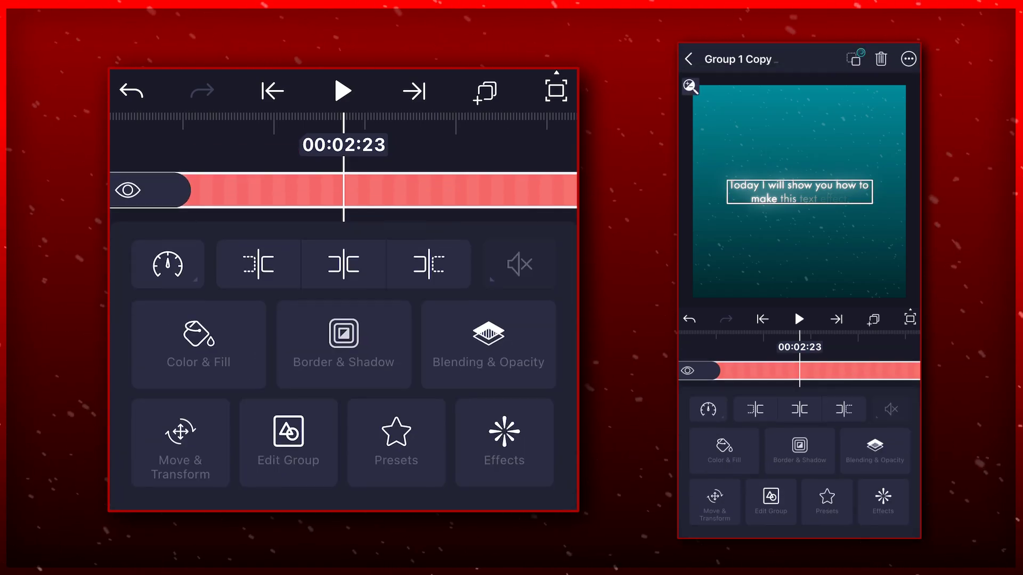
click(909, 59)
Duplicate the top text layer to make a fourth text copy.
click(858, 187)
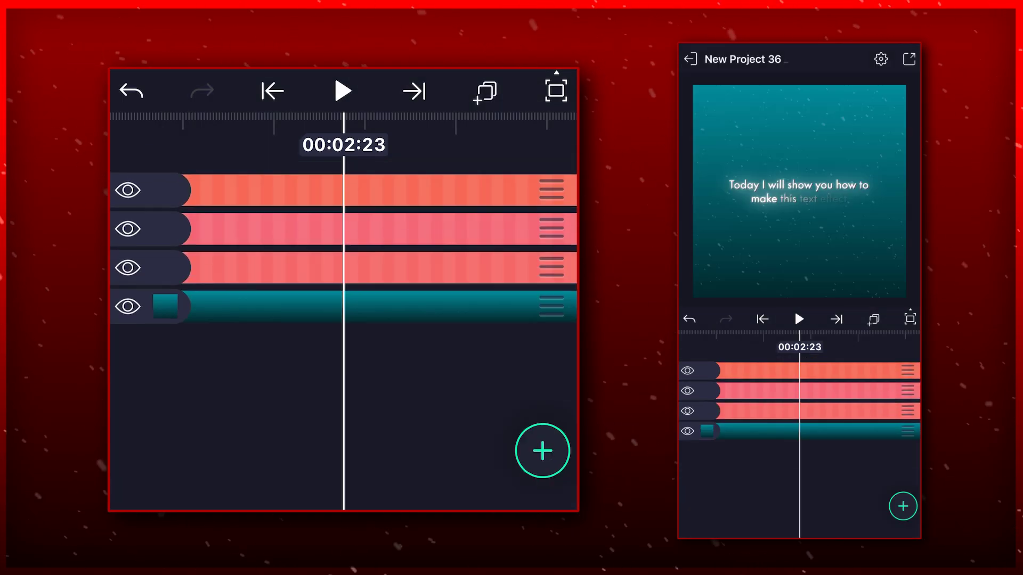
click(873, 319)
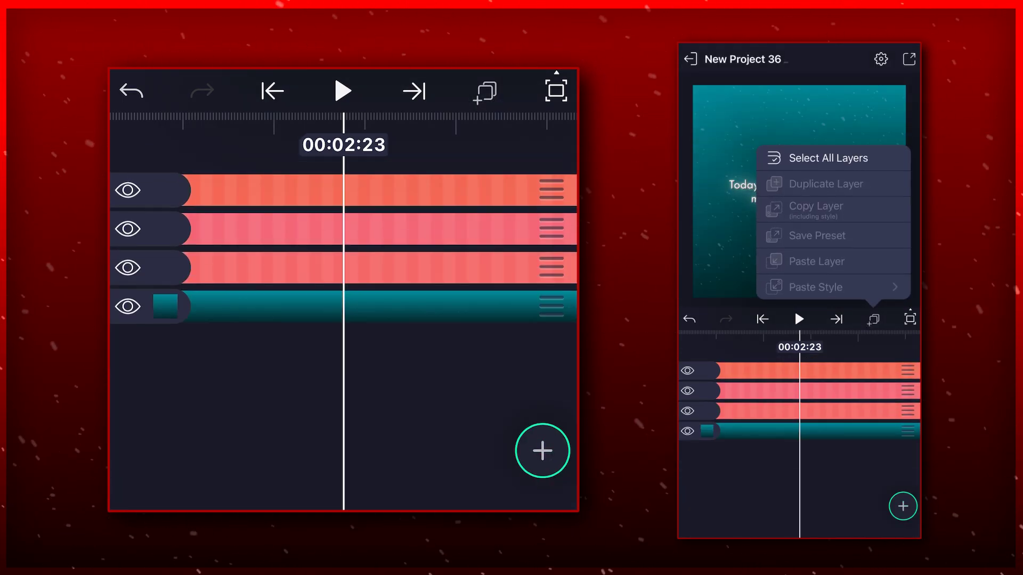
click(799, 240)
click(800, 370)
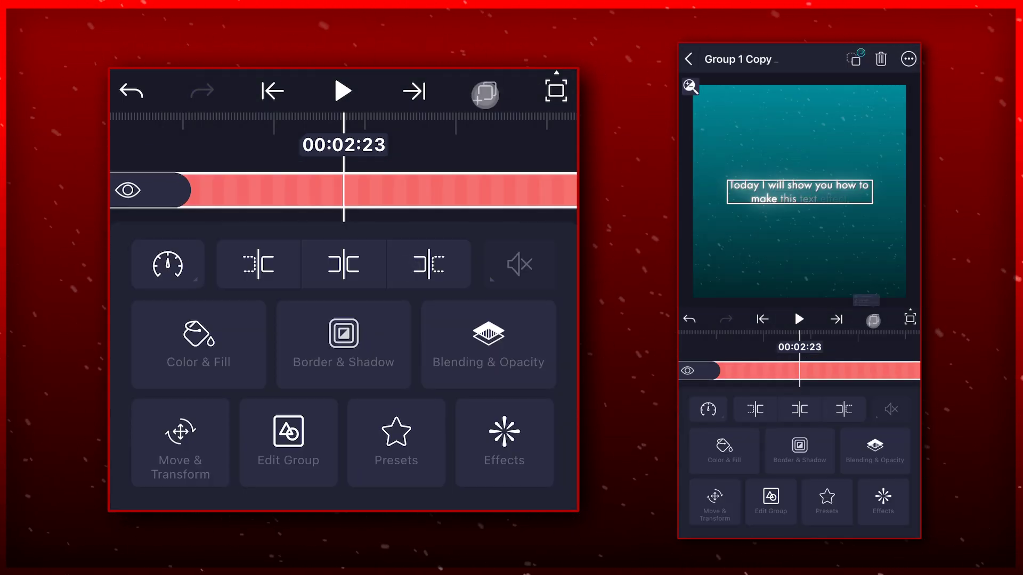
click(874, 319)
click(868, 189)
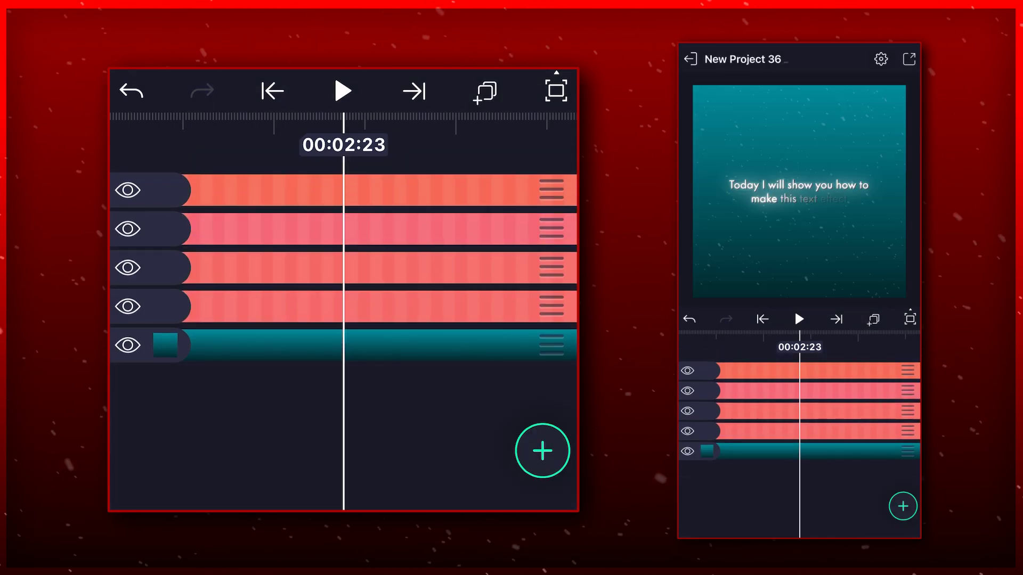
Raise the new copy's Gaussian Blur strength to 0.070 and play the animation from the start.
click(799, 371)
click(879, 510)
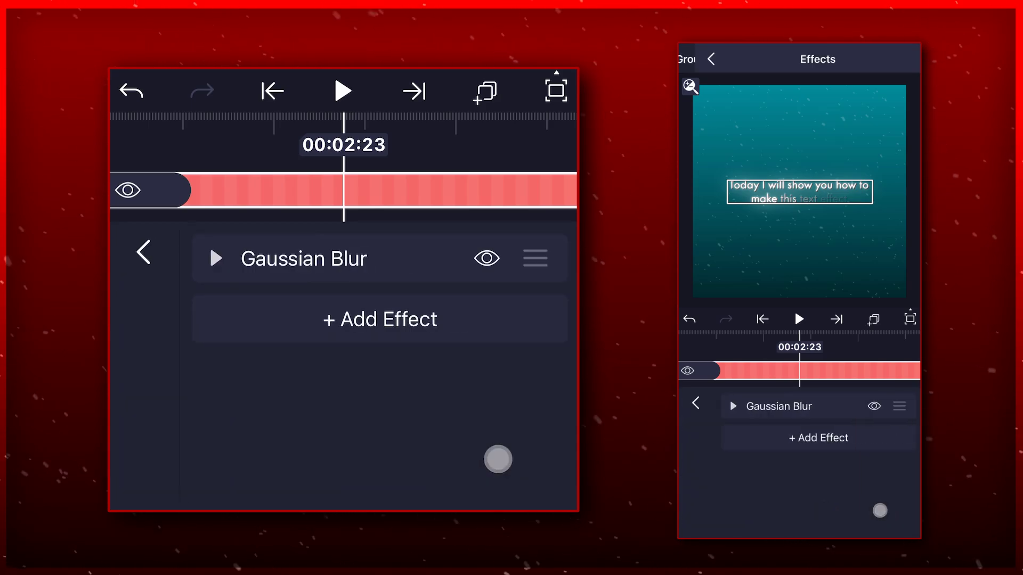
click(821, 407)
drag(846, 432, 808, 456)
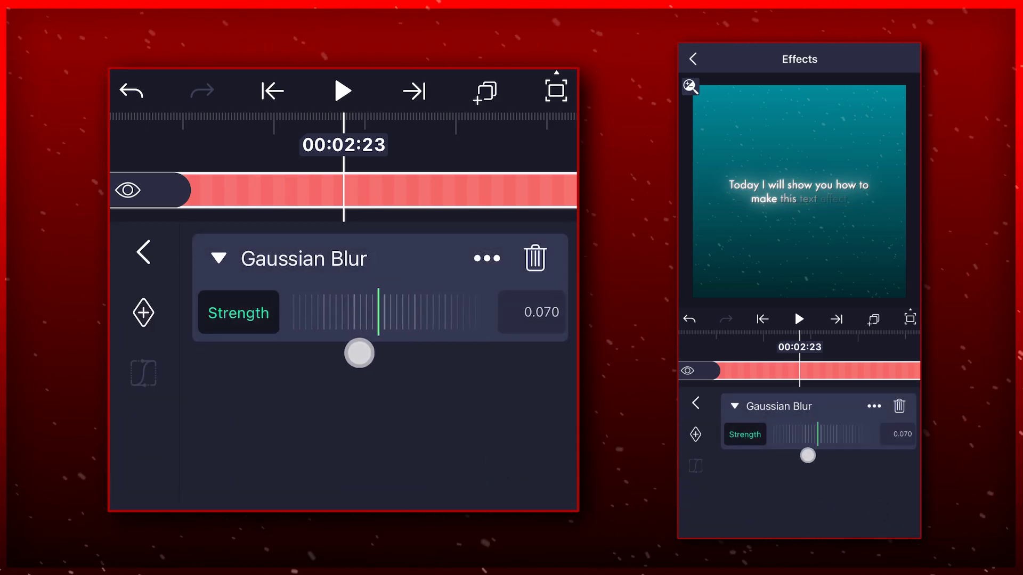
click(875, 348)
mouse_move(821, 454)
mouse_down()
mouse_move(841, 453)
mouse_move(813, 449)
mouse_up()
click(800, 320)
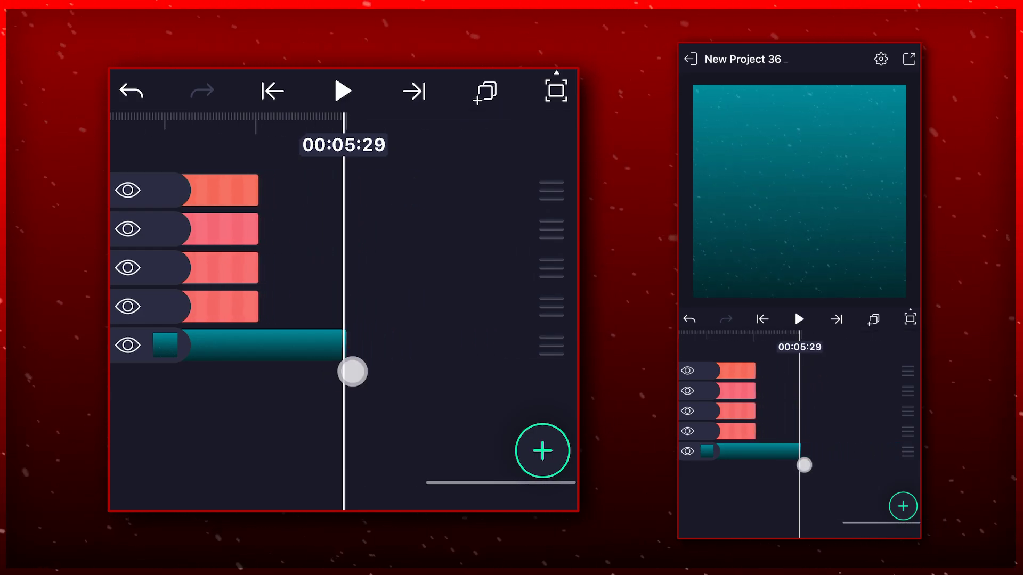
Scrub the timeline to check the text animation, then export the project as a video.
drag(399, 365, 506, 368)
drag(370, 413, 319, 414)
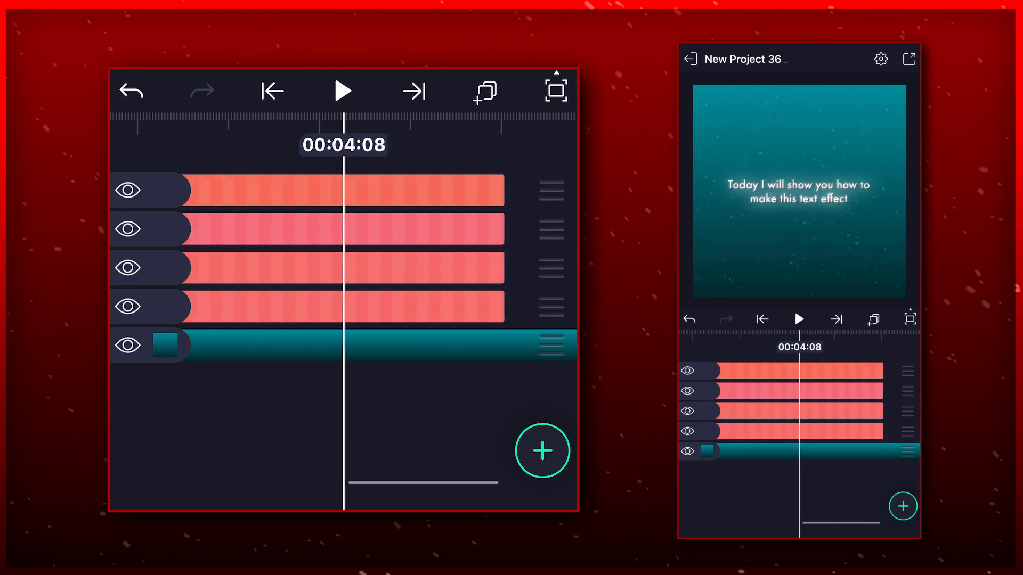
drag(400, 413, 362, 421)
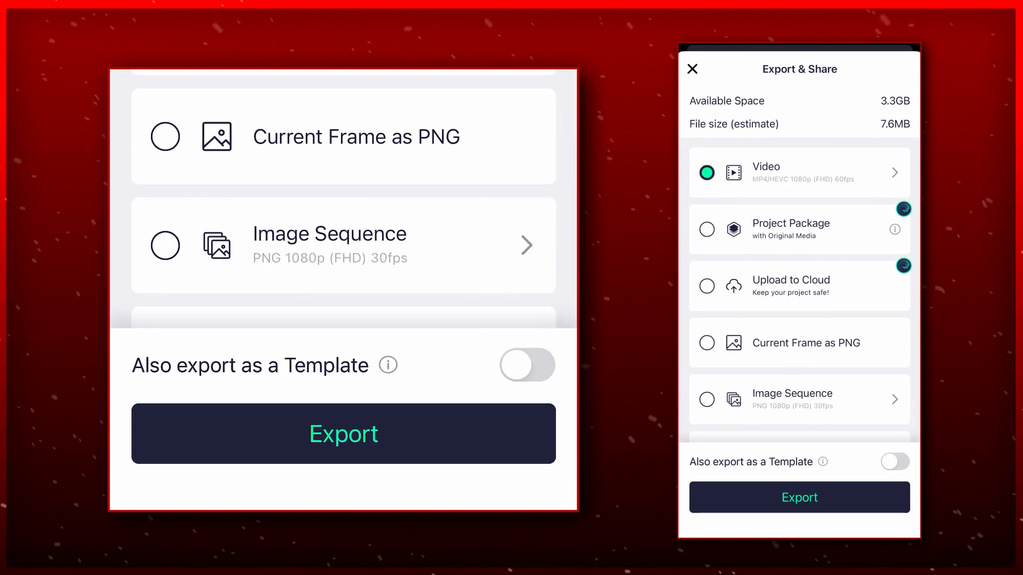
click(373, 430)
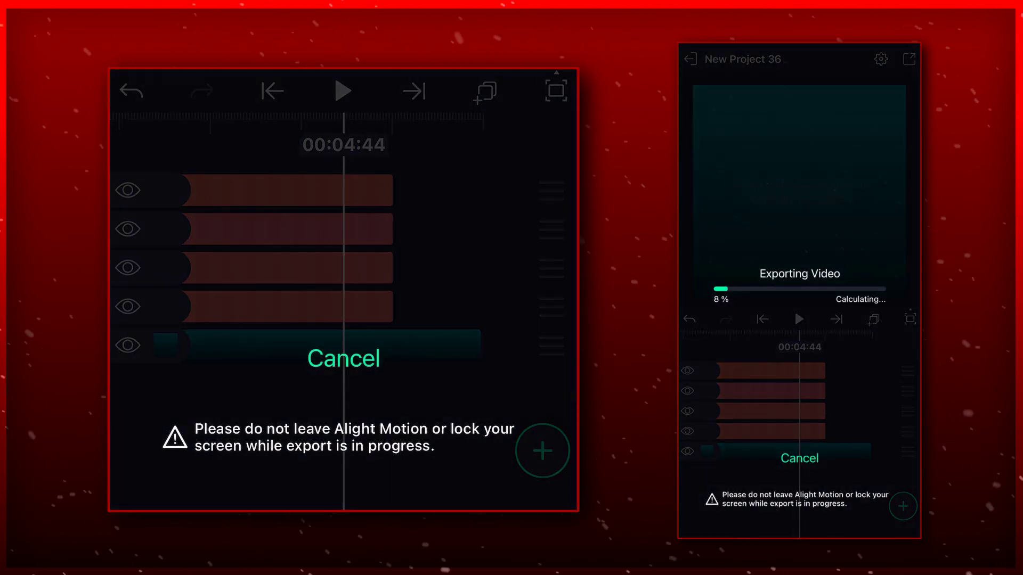